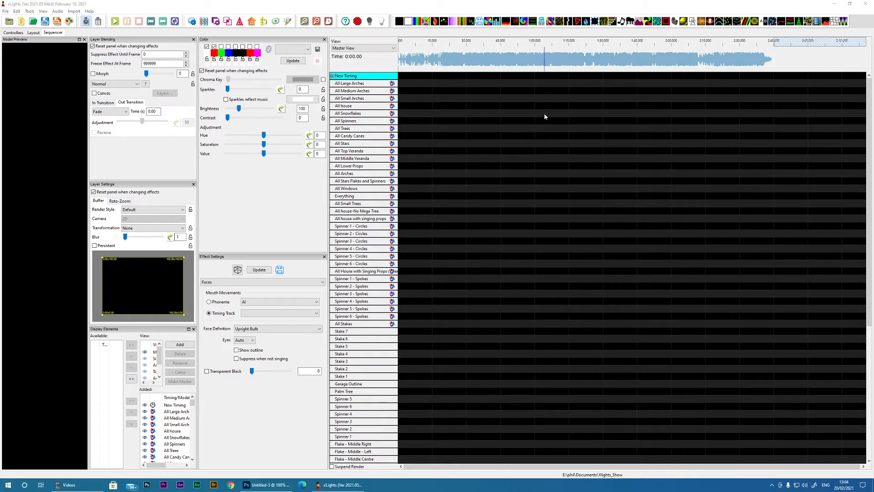
Step: Select about 9.2 seconds of the audio waveform starting near 7.4 seconds and play back part of that section
click(304, 22)
click(304, 22)
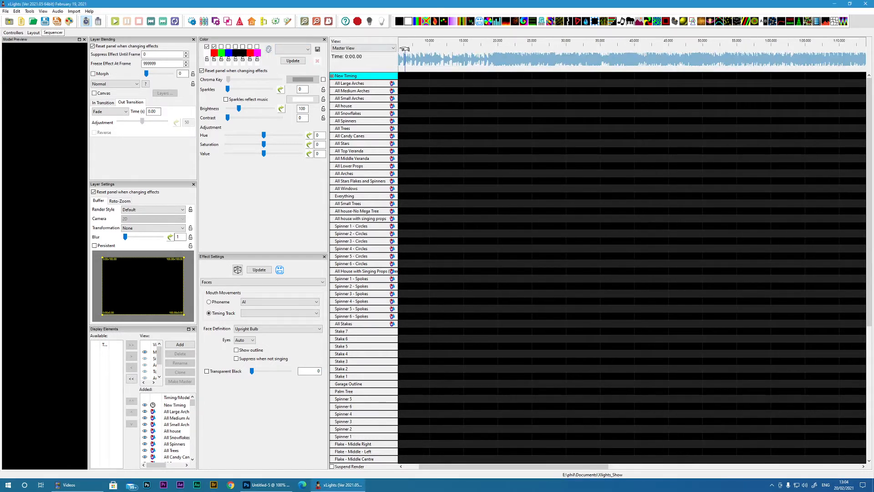
click(304, 21)
drag(408, 59, 527, 65)
key(space)
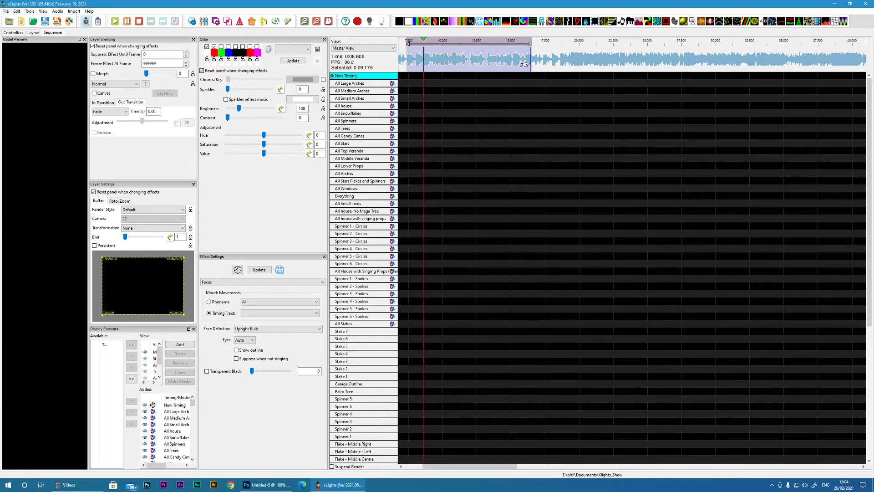
key(space)
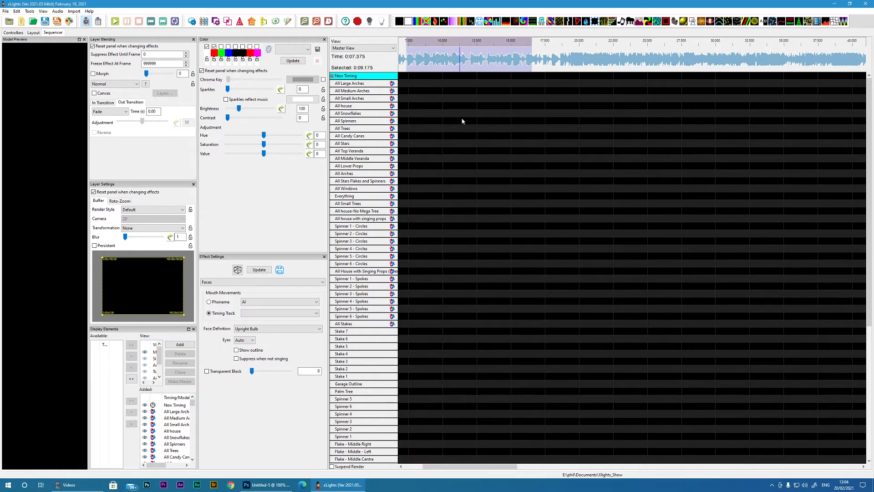
Step: Rename the New Timing track as Lyrics
right_click(347, 77)
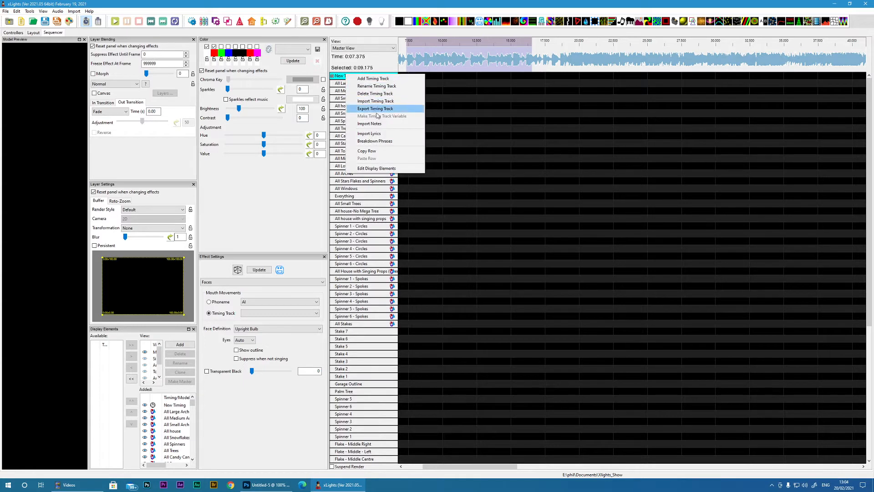
click(380, 87)
text(L)
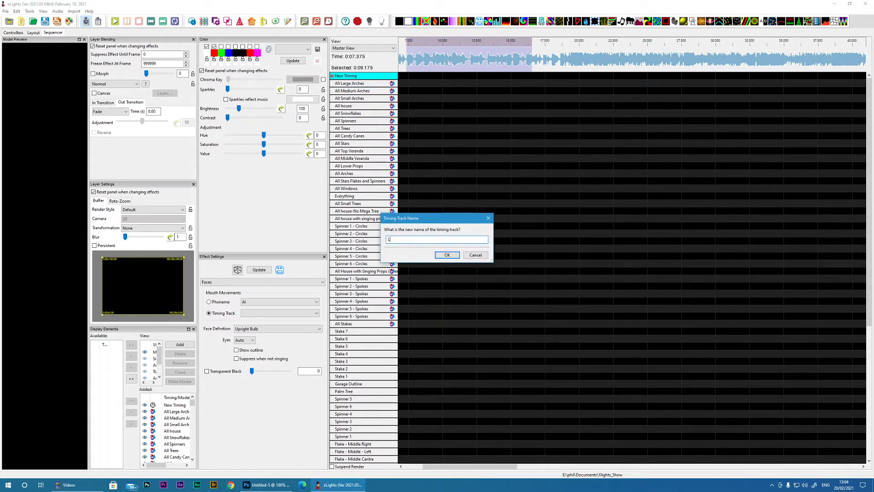
text(yrics)
key(Return)
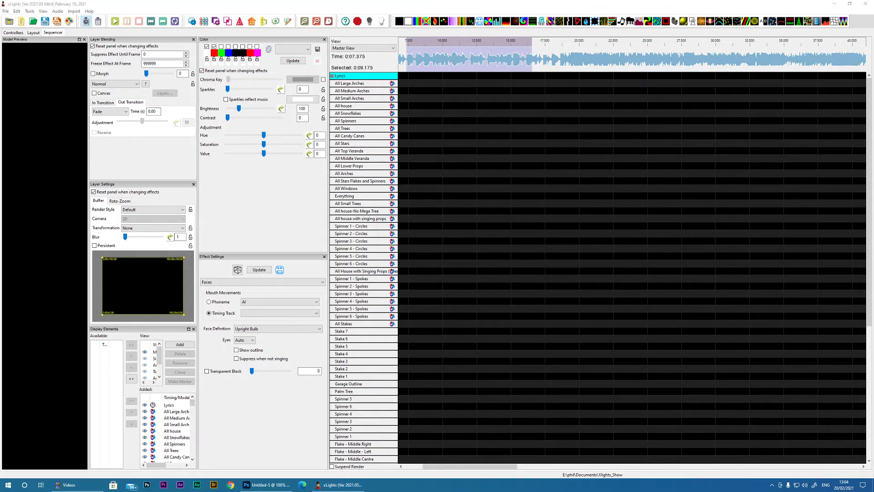
Step: Bring the untitled Notepad document into view, copy all of its song lyrics and return to xLights
drag(873, 68, 448, 55)
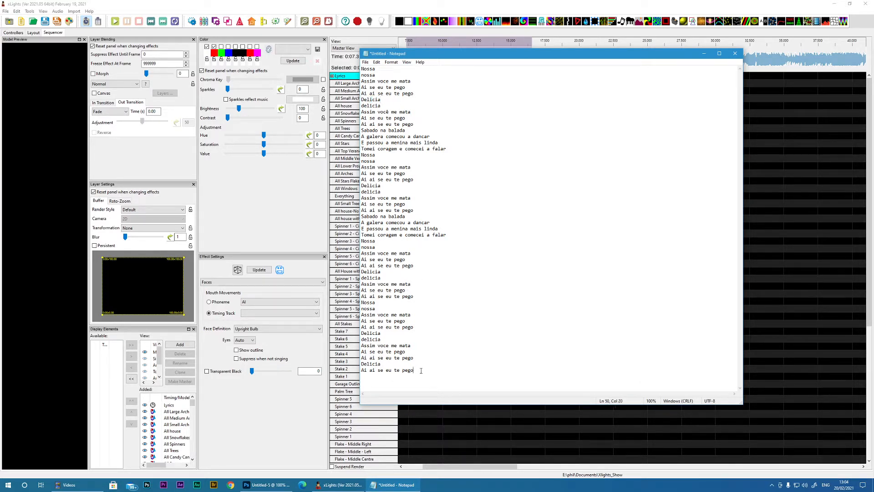
drag(421, 370, 366, 62)
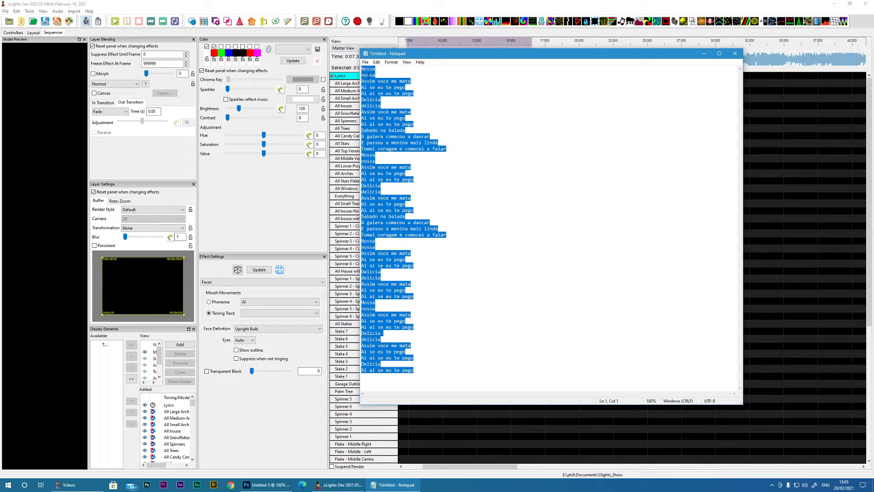
right_click(367, 74)
click(319, 99)
click(768, 196)
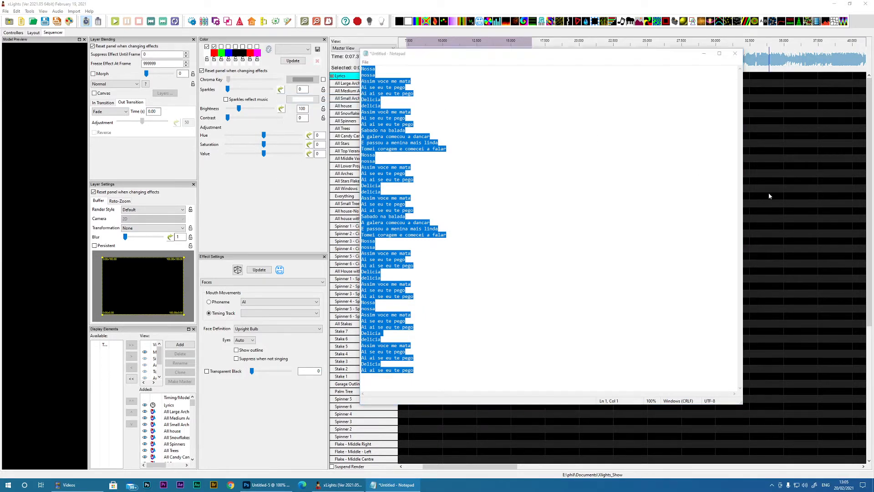
Step: Open the lyrics import for the Lyrics timing track
right_click(347, 76)
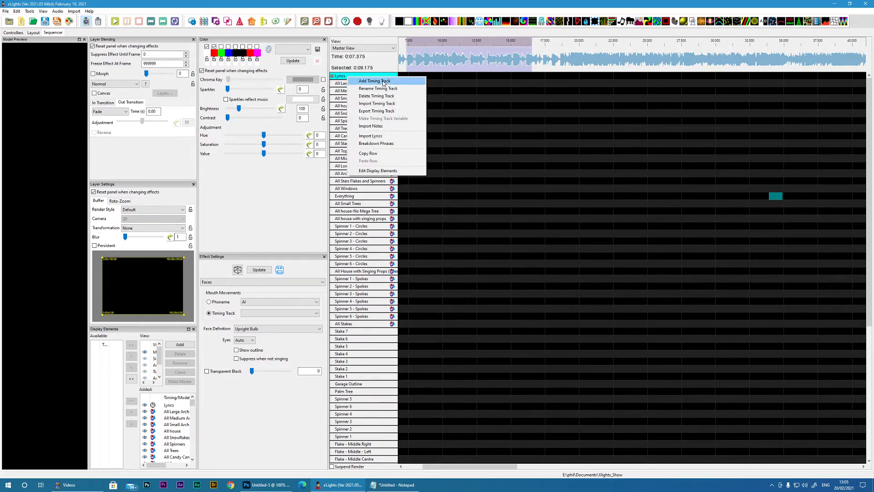
click(381, 136)
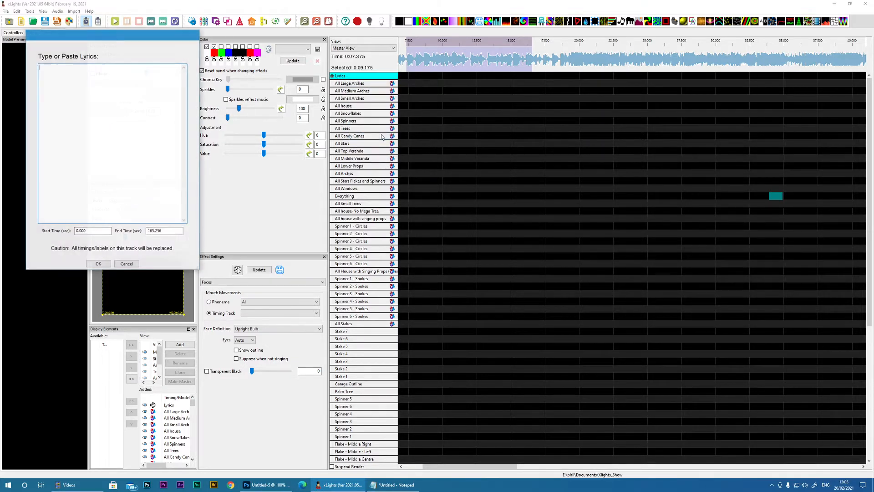
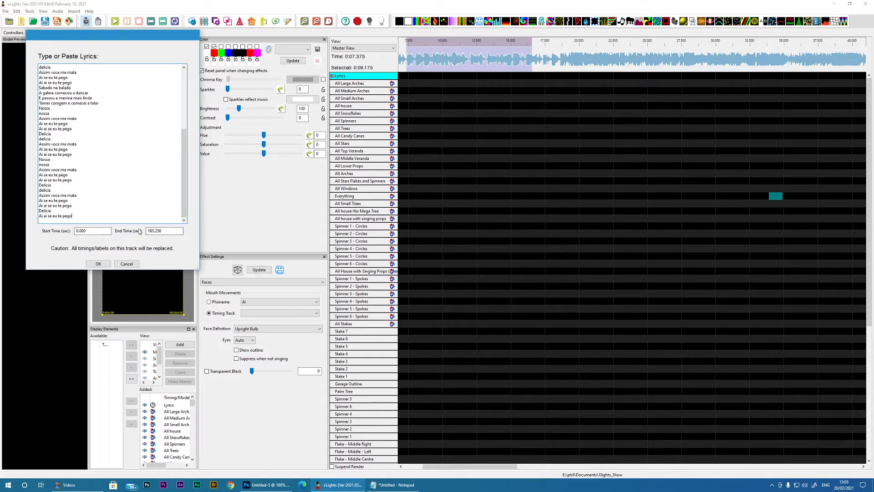
Step: Import the pasted lyrics into the Lyrics timing track and relabel the phrase near 25 seconds as Assim voce me mata
click(98, 264)
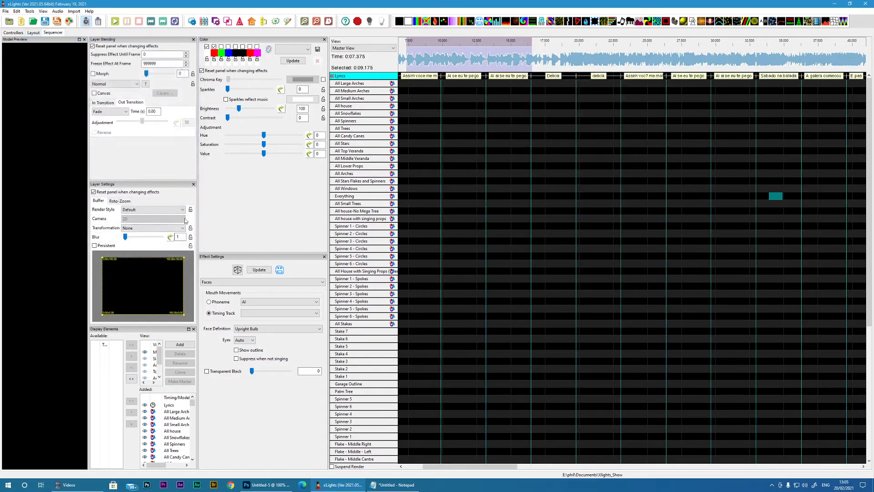
drag(438, 466, 414, 466)
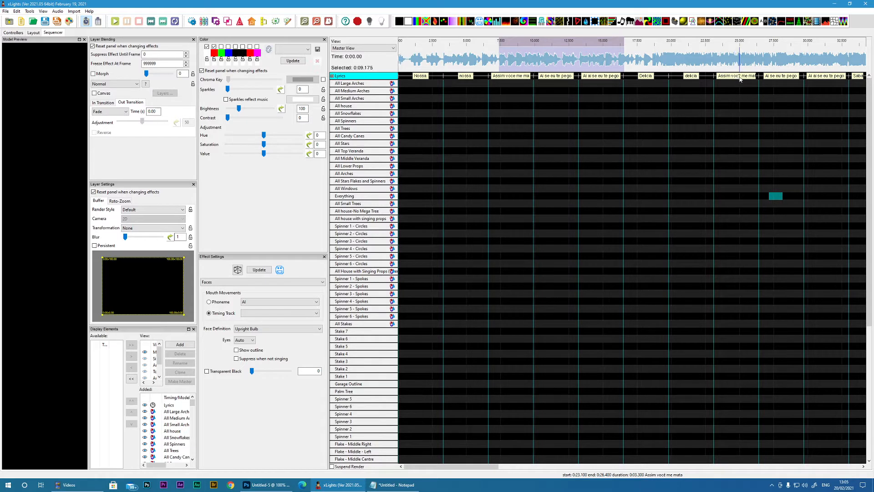
double_click(737, 77)
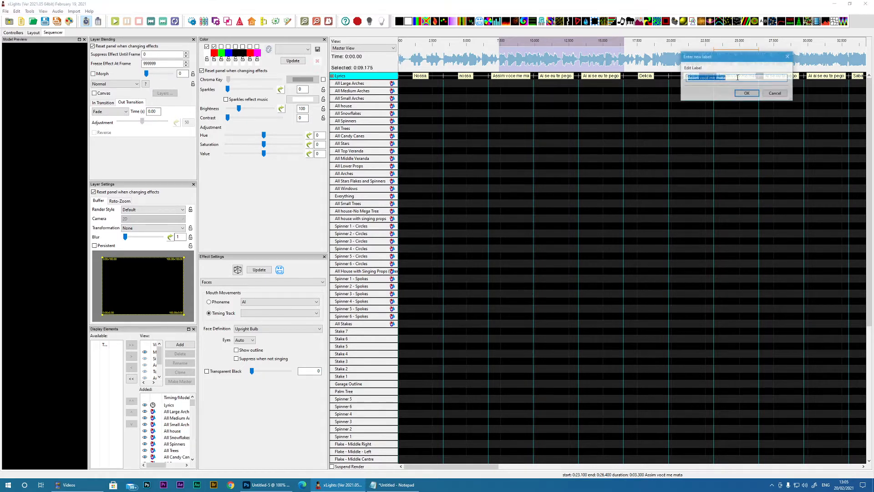
click(709, 78)
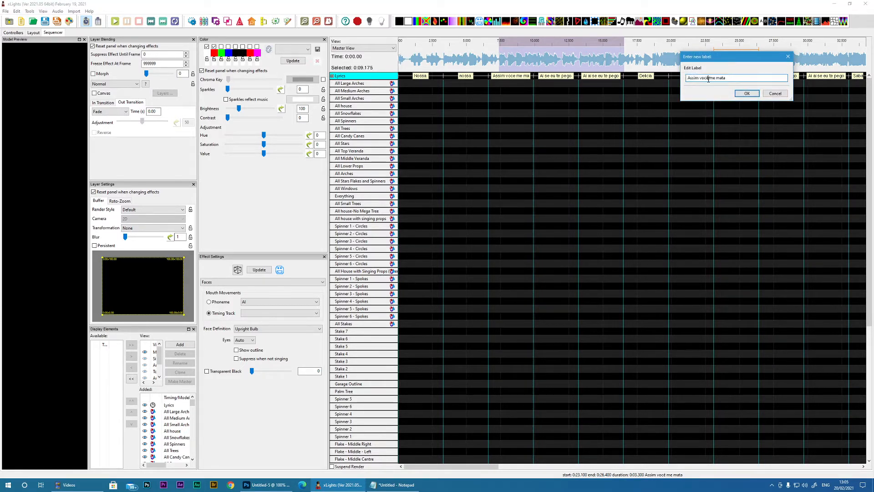
key(BackSpace)
text(e)
click(745, 93)
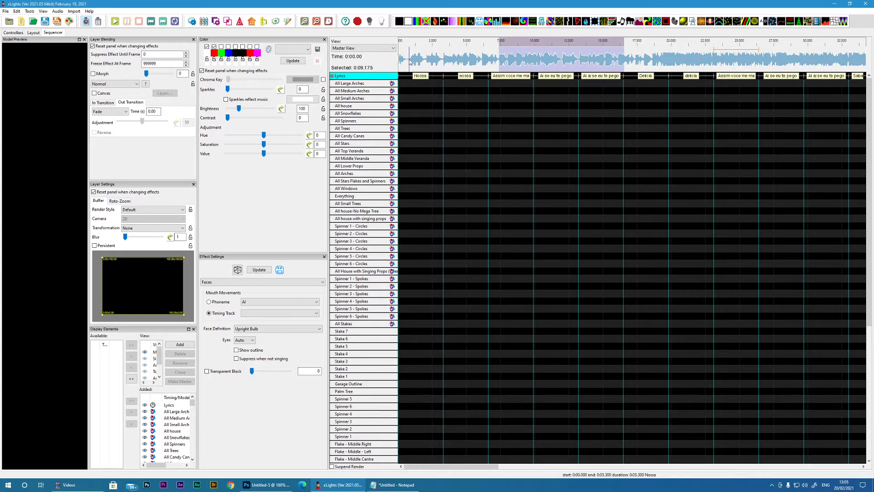
Step: Select about 2.4 seconds of the audio waveform starting near 0.8 seconds and play back that section
drag(410, 63, 445, 68)
key(space)
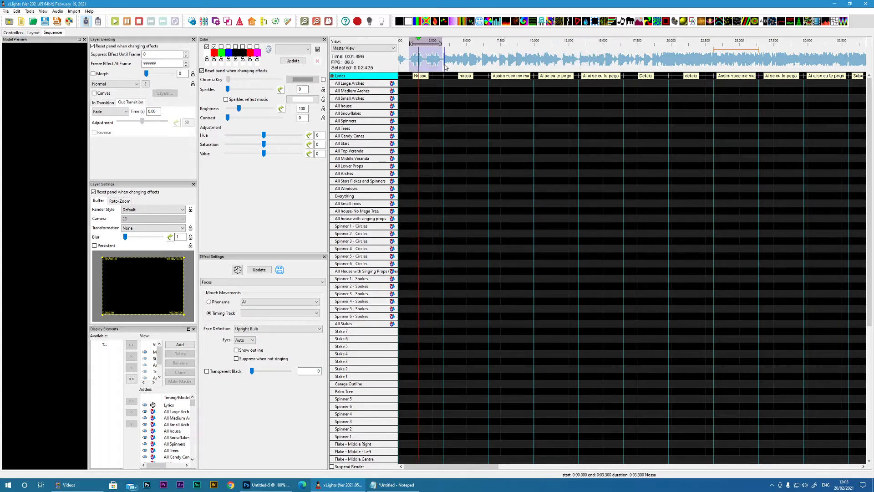
key(space)
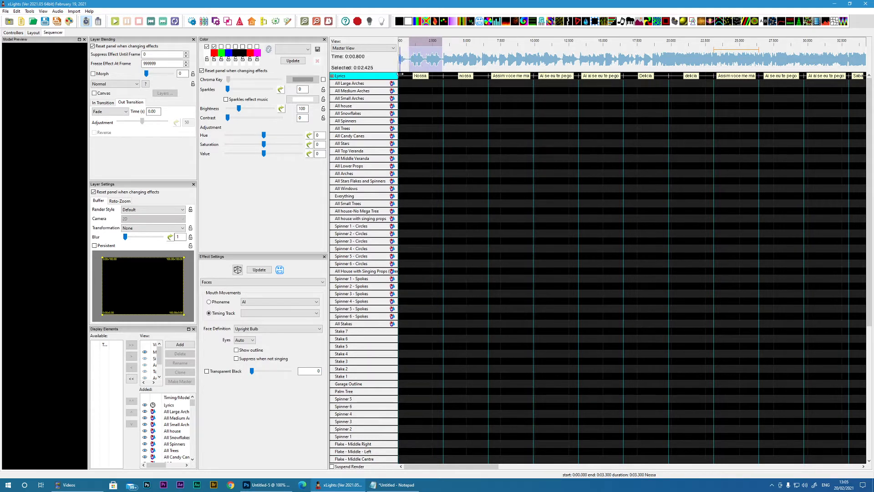
Step: Trim the first Nossa phrase to run from 0.85 to 1.85 seconds and the second to end at about 3.15 seconds
drag(404, 75, 412, 76)
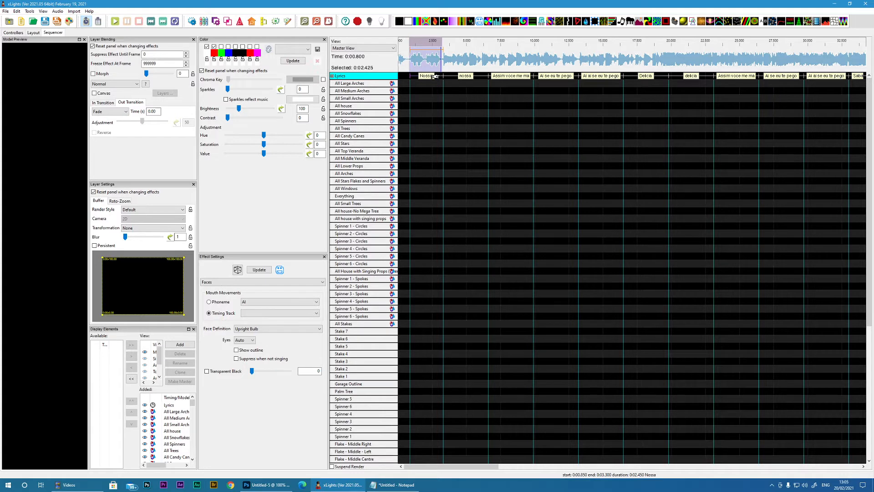
mouse_move(435, 76)
mouse_down()
mouse_move(418, 76)
mouse_move(426, 75)
mouse_up()
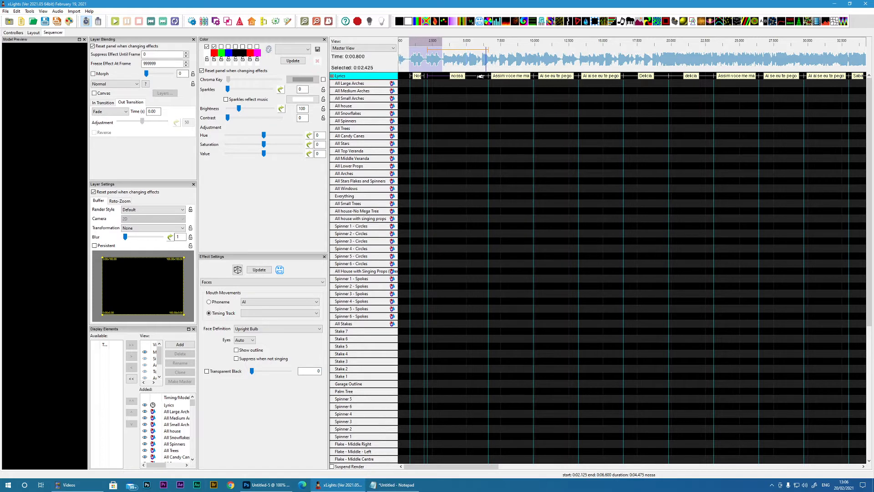
drag(488, 75, 441, 76)
click(305, 22)
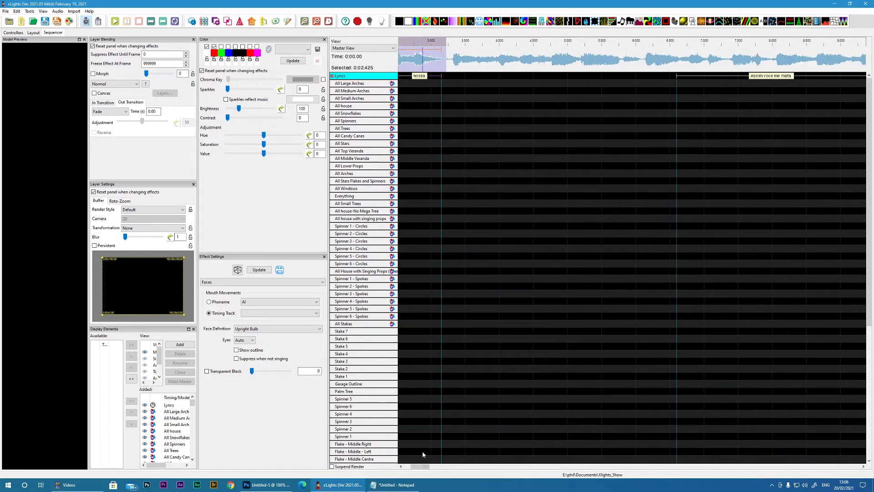
drag(427, 467, 421, 468)
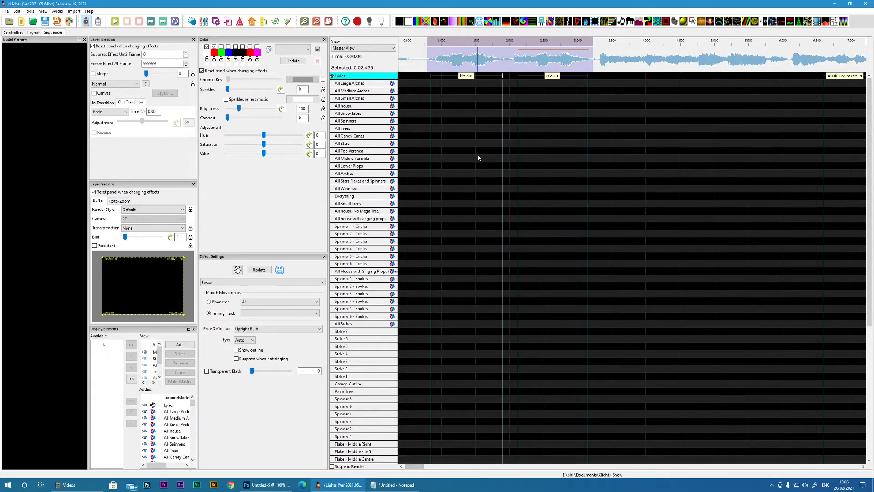
drag(504, 77, 499, 78)
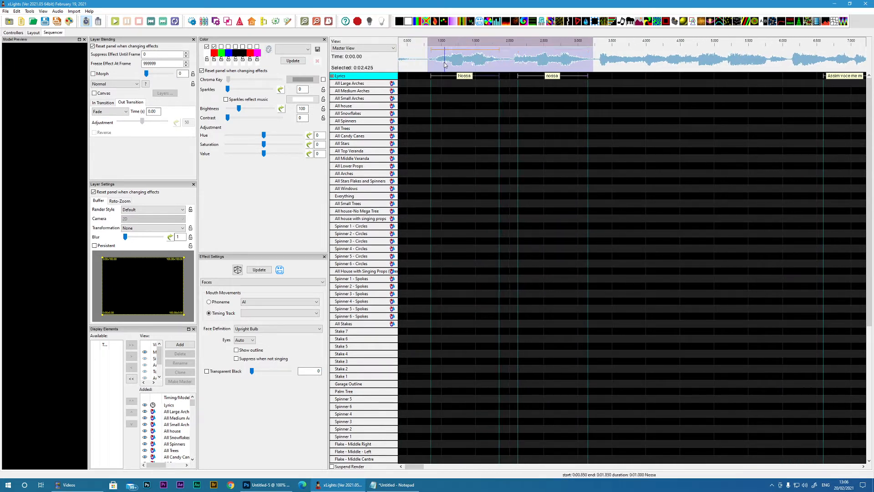
Step: Select about 0.875 seconds of waveform over the first Nossa and break down the phrases of the Lyrics track into words
click(436, 59)
drag(436, 60, 491, 59)
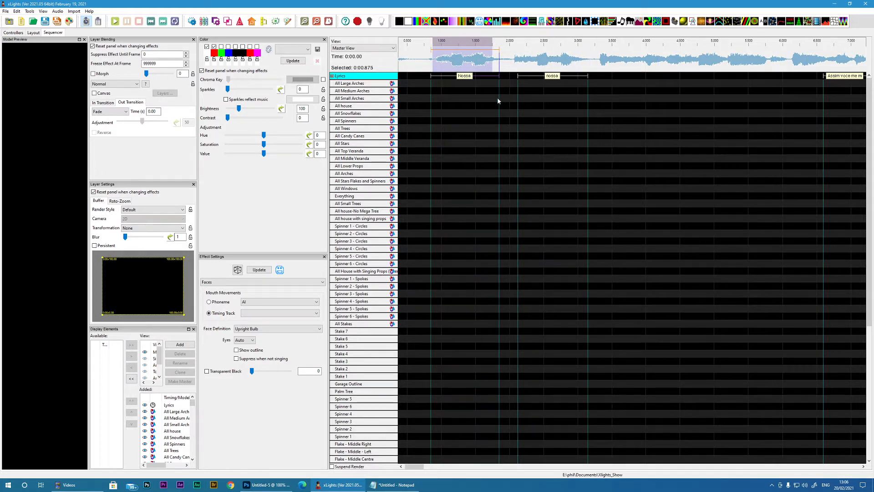
right_click(363, 76)
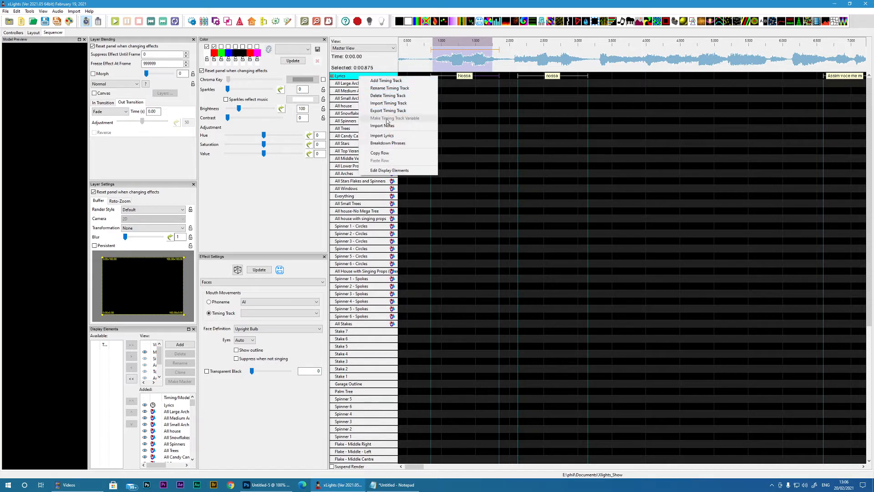
click(391, 144)
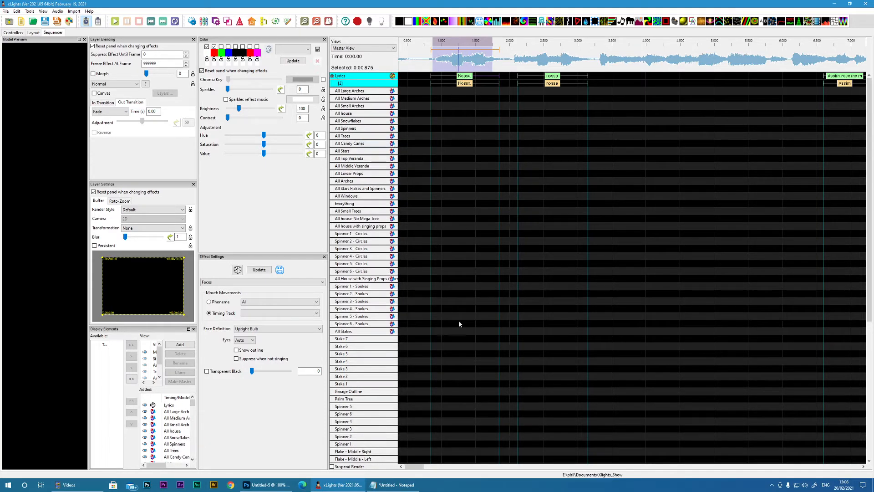
Step: Select short waveform sections around the word Assim and move the boundary between Assim and voce to 7.2 seconds
drag(420, 467, 436, 467)
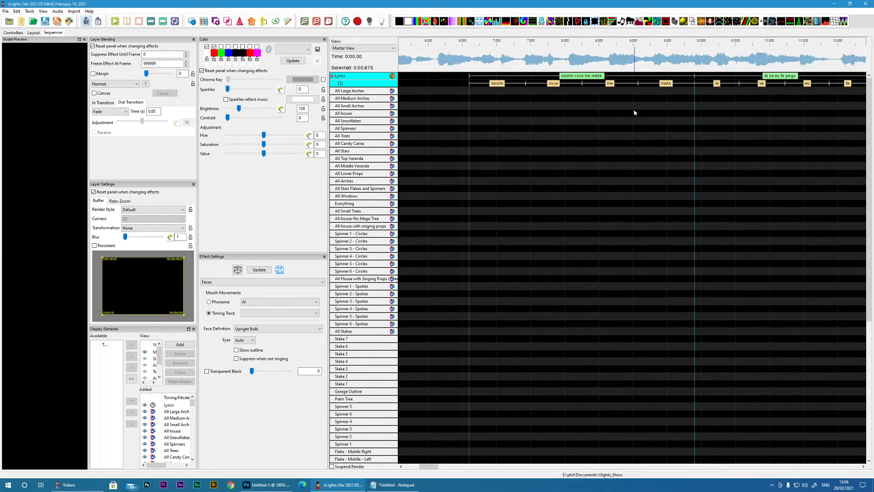
drag(431, 466, 413, 468)
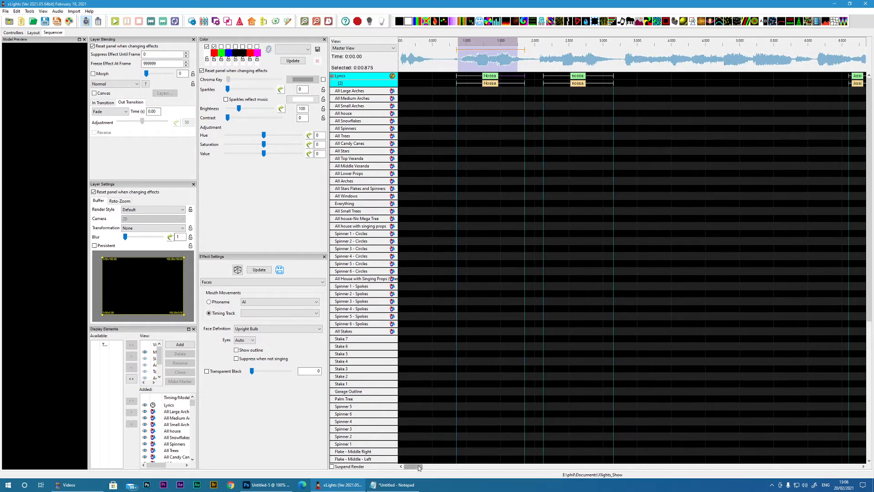
drag(416, 467, 431, 467)
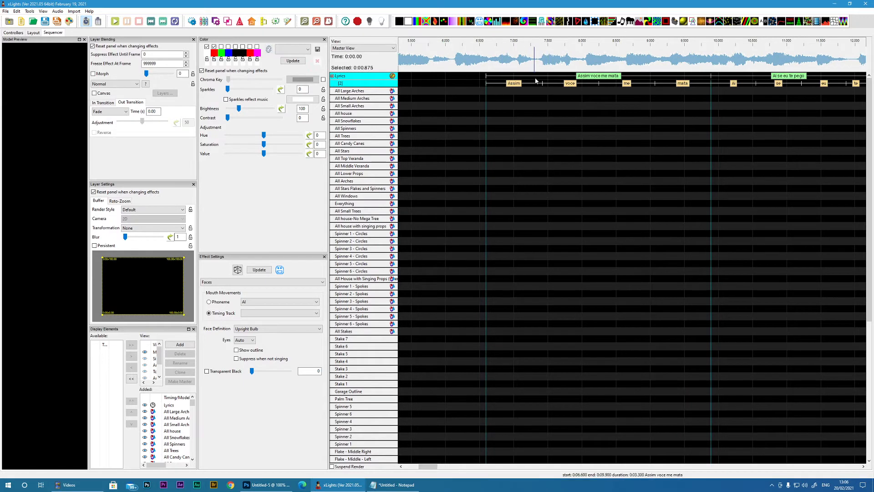
drag(454, 64, 493, 64)
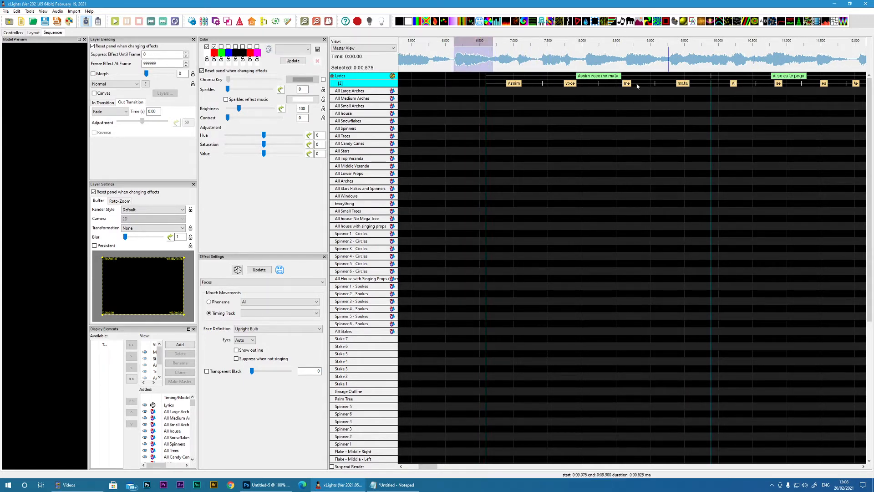
mouse_move(499, 59)
mouse_down()
mouse_move(520, 59)
mouse_move(527, 82)
mouse_up()
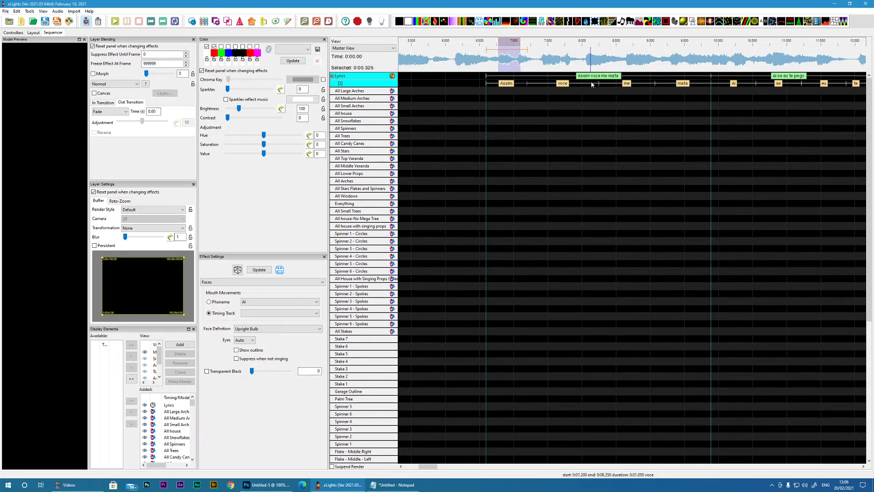
drag(431, 466, 413, 469)
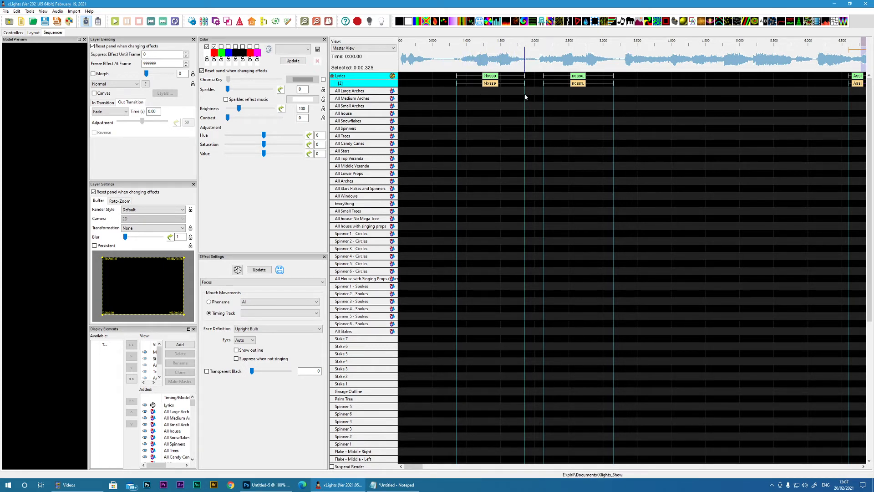
Step: Open the user lyric dictionary, examine its word and phoneme entries, and close it without saving
click(17, 12)
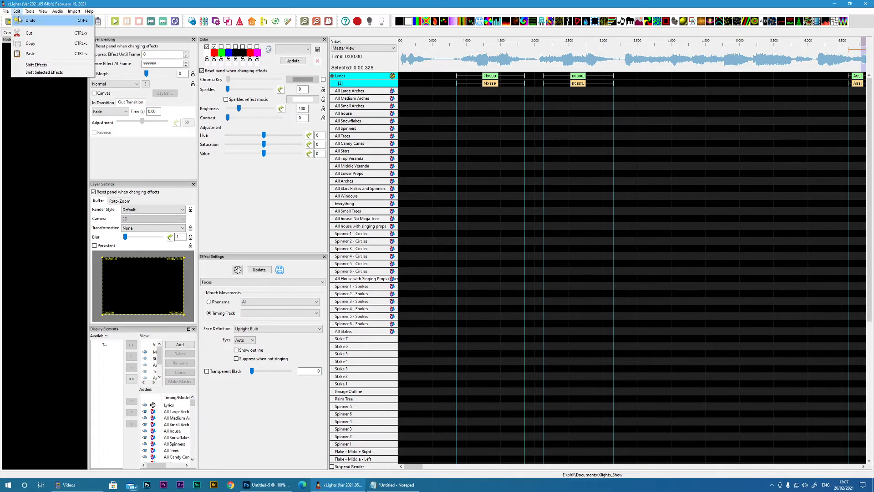
mouse_move(27, 12)
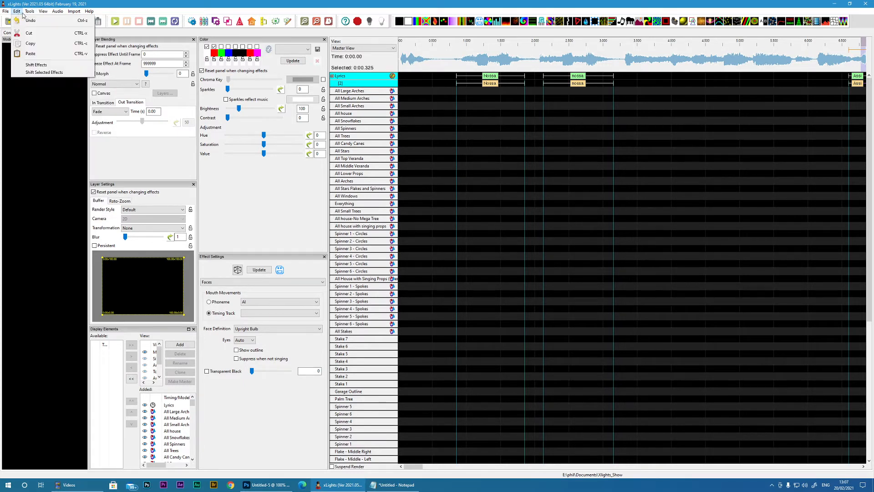
click(46, 185)
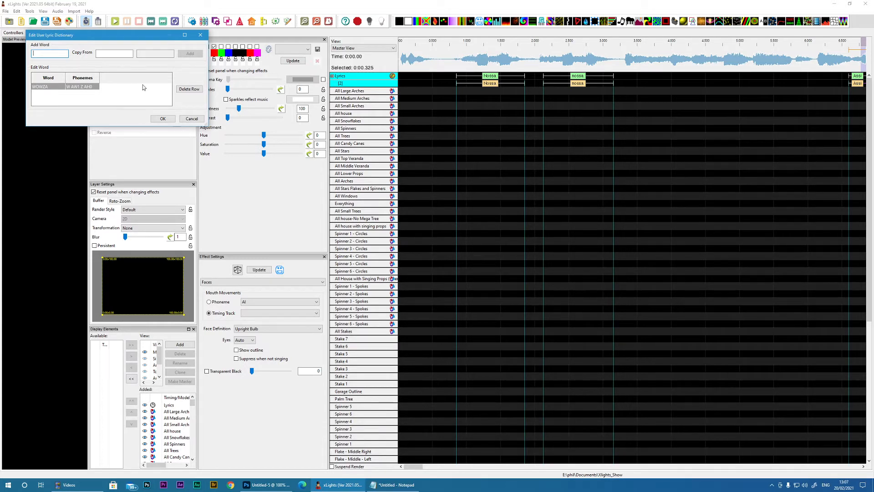
click(192, 119)
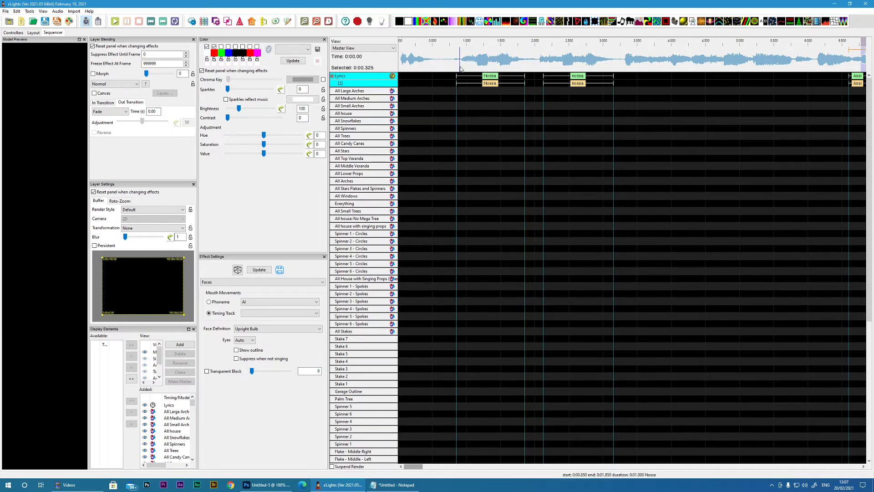
Step: Break down the words of the Lyrics track into phonemes and check the phoneme layer up to about 18 seconds
right_click(362, 86)
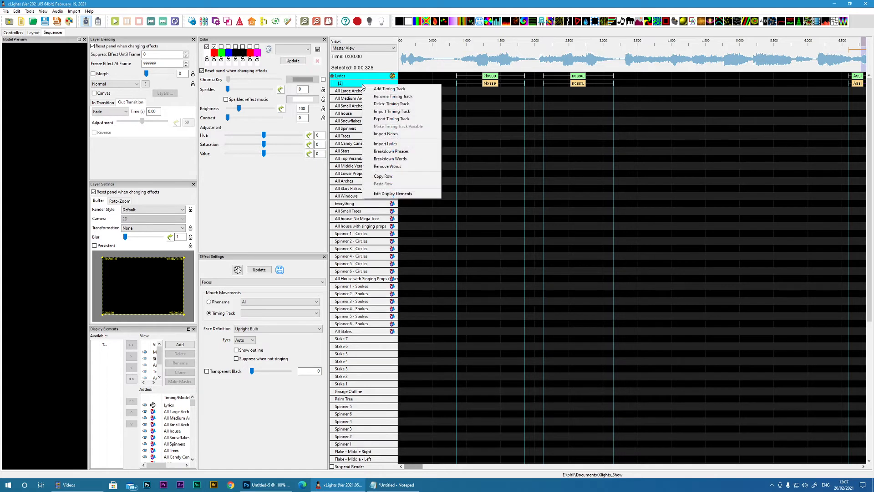
click(387, 162)
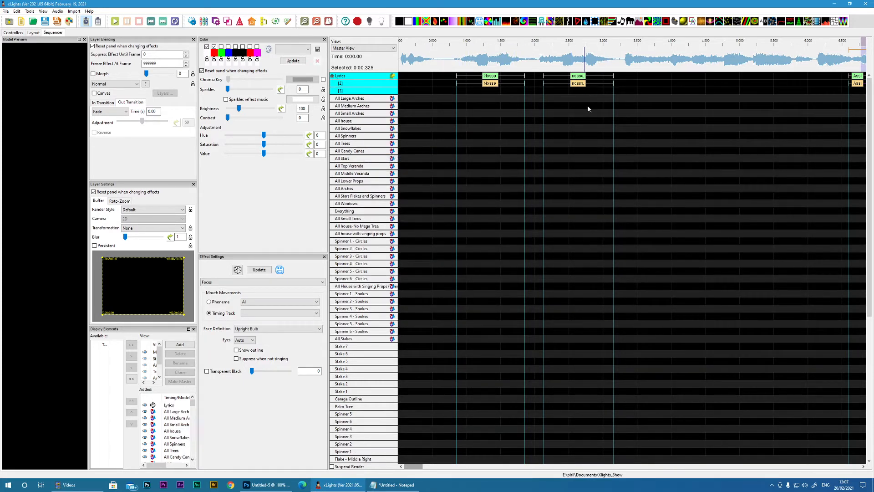
click(438, 465)
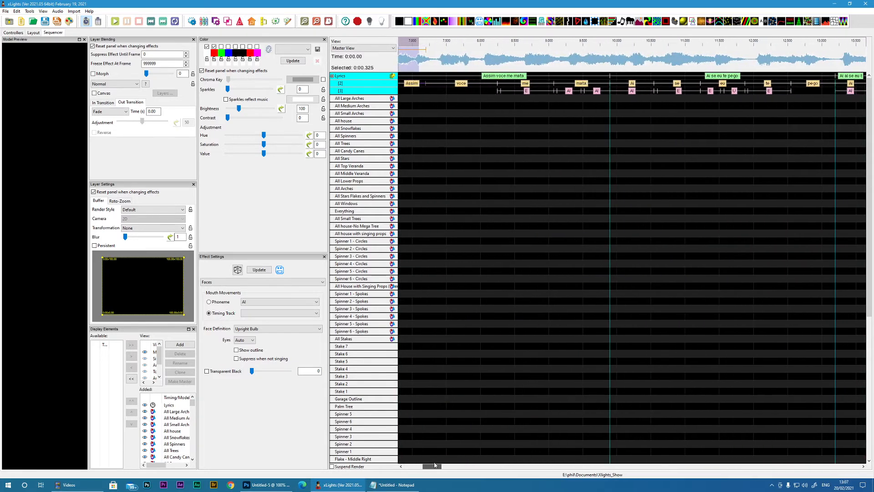
drag(438, 461, 438, 461)
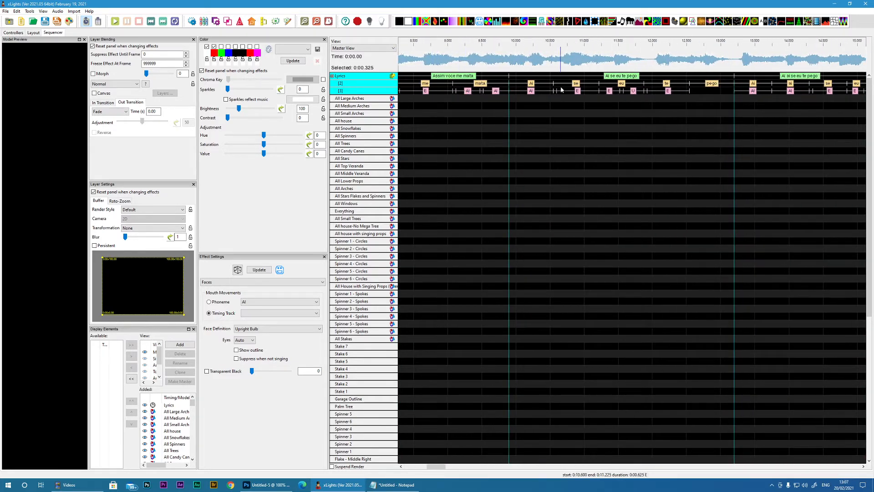
click(533, 84)
drag(435, 466, 429, 469)
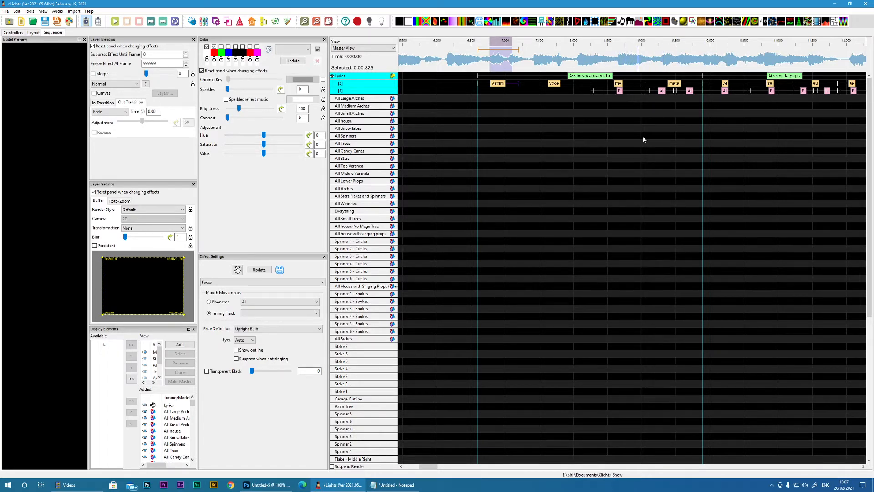
drag(424, 467, 436, 467)
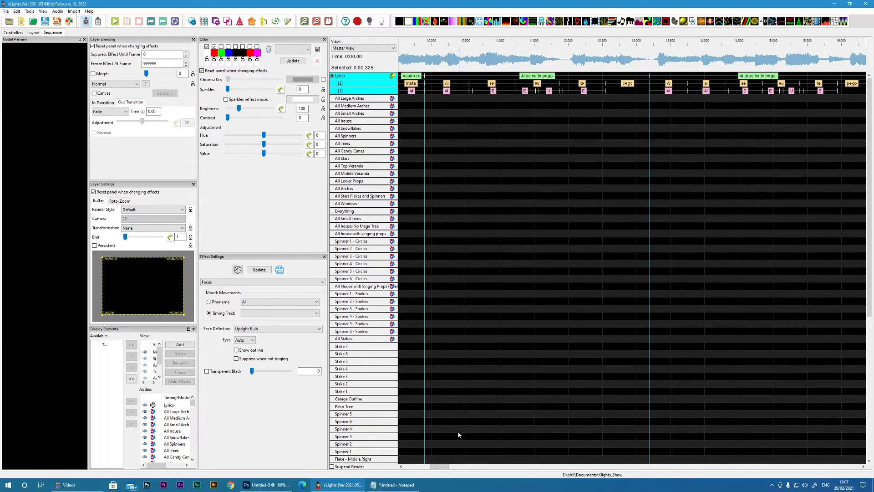
drag(436, 467, 442, 472)
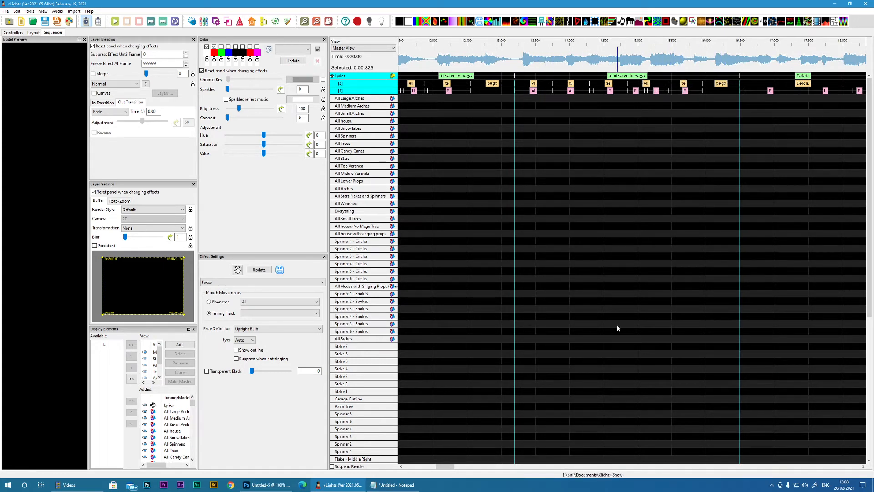
drag(441, 466, 411, 470)
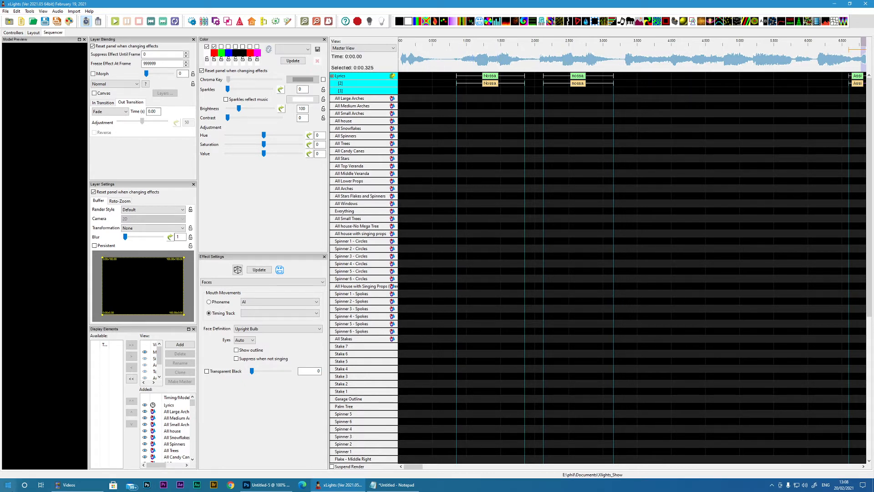
Step: Launch Papagayo-NG from Windows
click(9, 484)
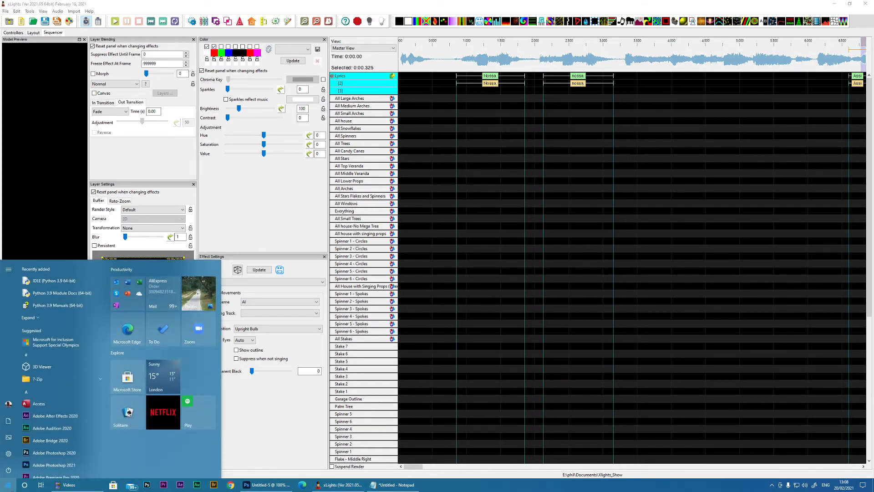
text(p)
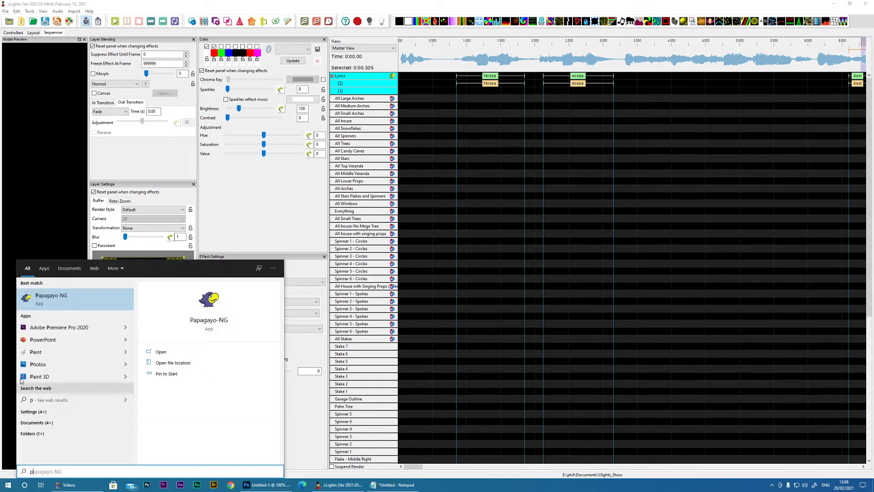
click(40, 296)
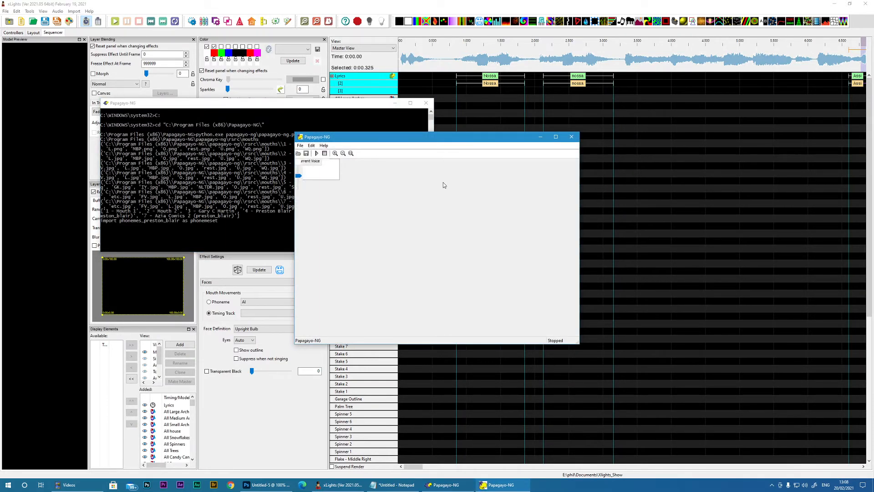
Step: Open the sound file test.wav from the Desktop in Papagayo-NG with its window restored to a smaller size
click(555, 136)
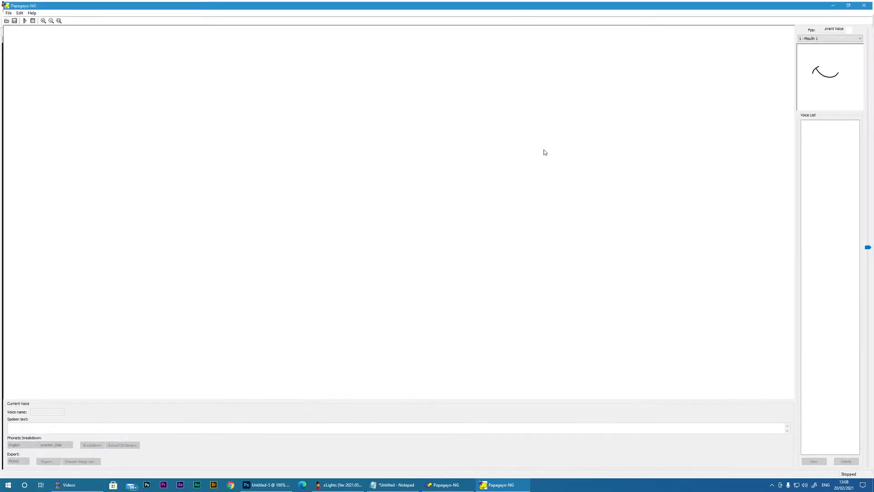
click(850, 4)
drag(367, 105, 0, 120)
drag(382, 138, 214, 109)
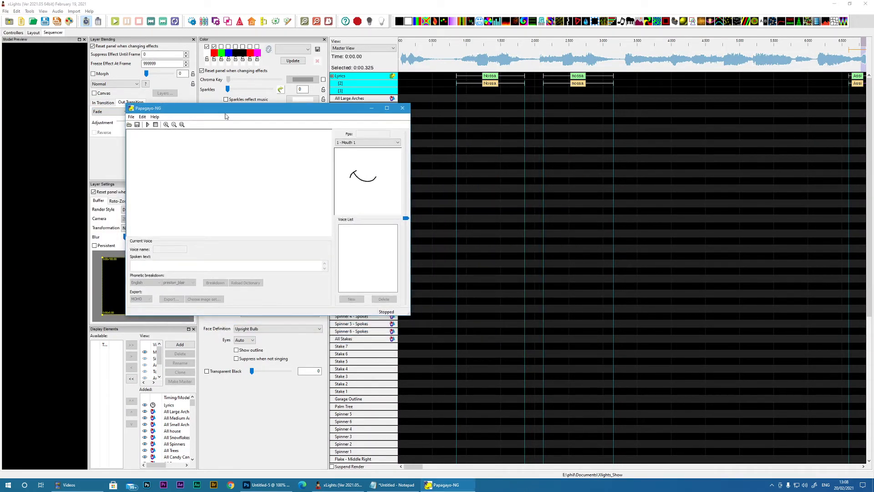
click(131, 117)
click(139, 129)
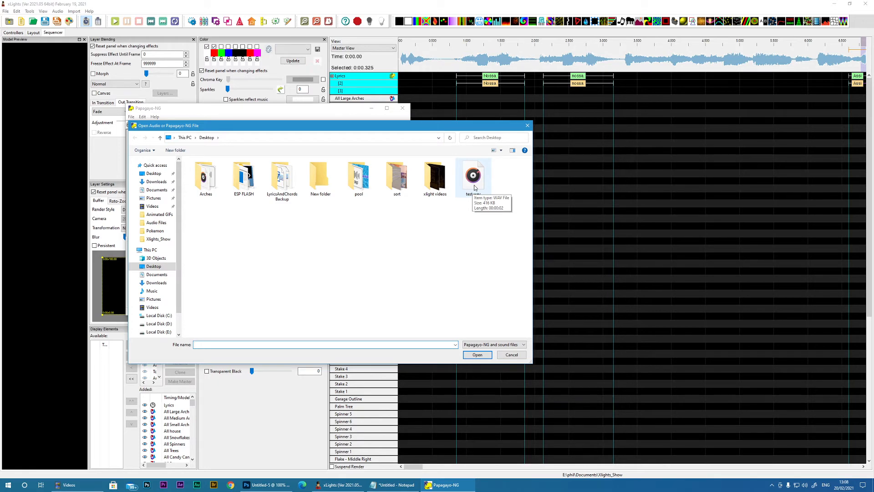
click(474, 187)
click(477, 354)
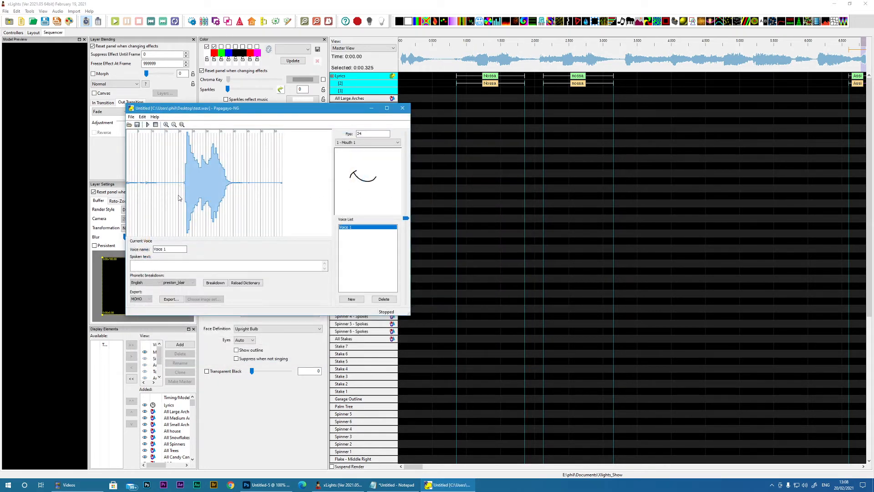
Step: Enter bom dia as the spoken text and break it down into phonemes with the English preston_blair set
click(179, 187)
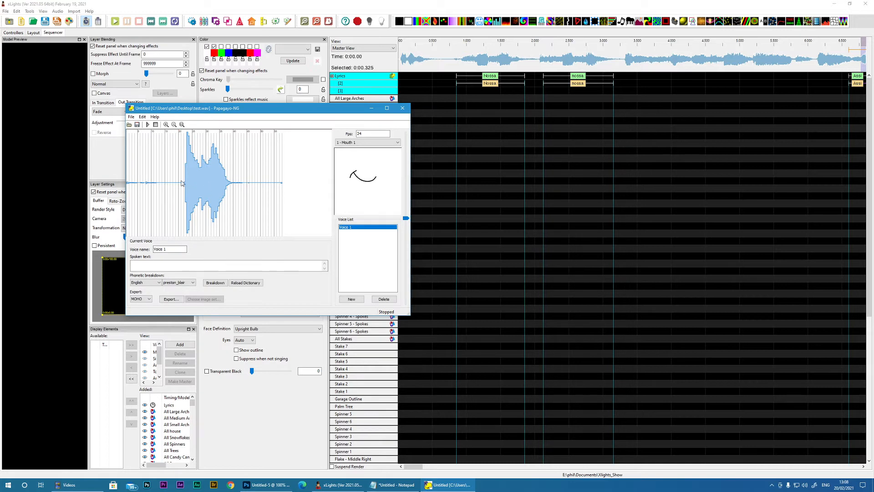
click(181, 183)
click(147, 266)
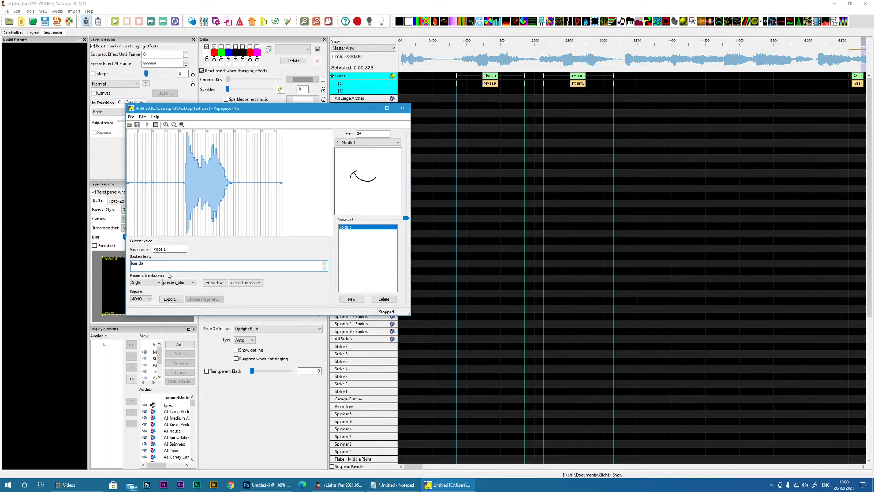
click(215, 282)
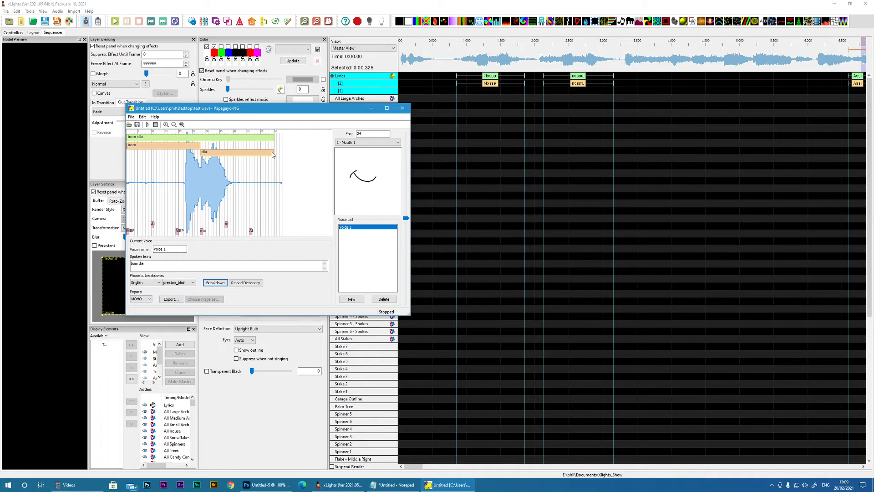
Step: Shorten the bom dia phrase to the end of the sound and reposition and resize the bom and dia word blocks
mouse_move(200, 154)
mouse_down()
mouse_move(225, 153)
mouse_move(207, 155)
mouse_up()
drag(130, 147, 203, 147)
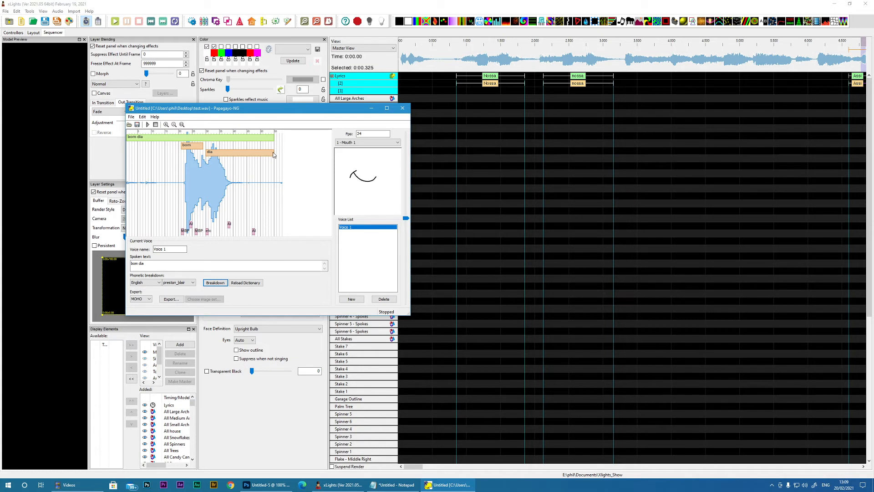
drag(271, 139, 222, 140)
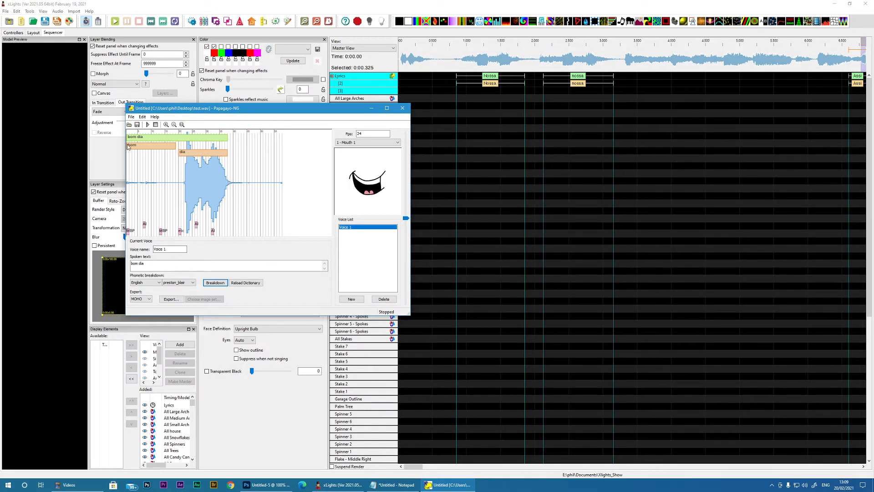
drag(131, 146, 202, 153)
click(176, 147)
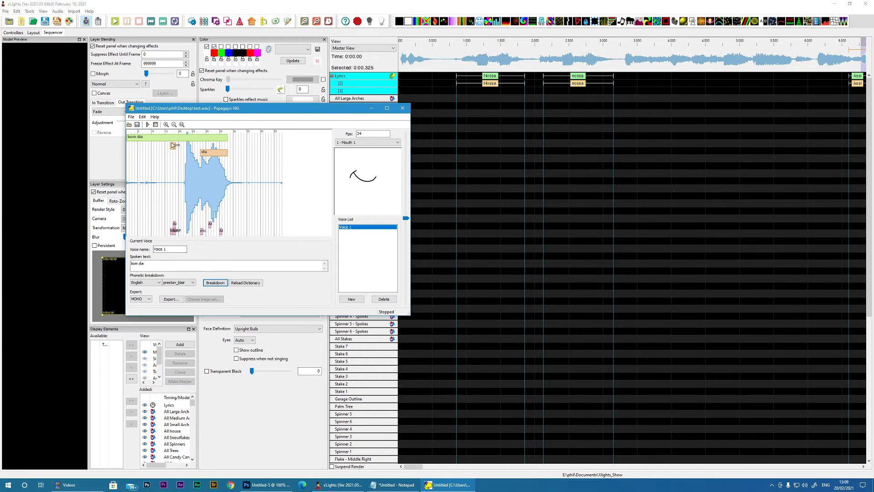
click(173, 135)
Step: Try the Gary C Martin and Mouth 2 mouth shapes and set the mouth preview to Preston Blair
click(368, 145)
click(361, 150)
click(359, 142)
click(354, 158)
click(355, 143)
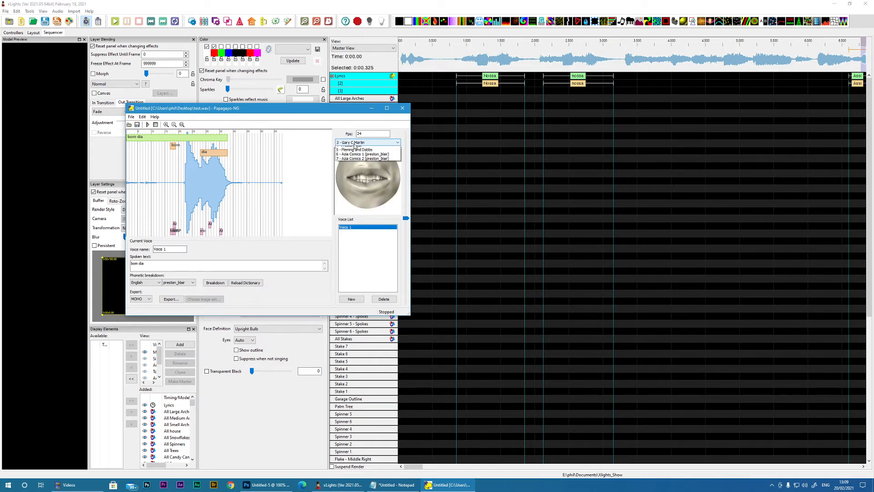
click(351, 153)
click(367, 143)
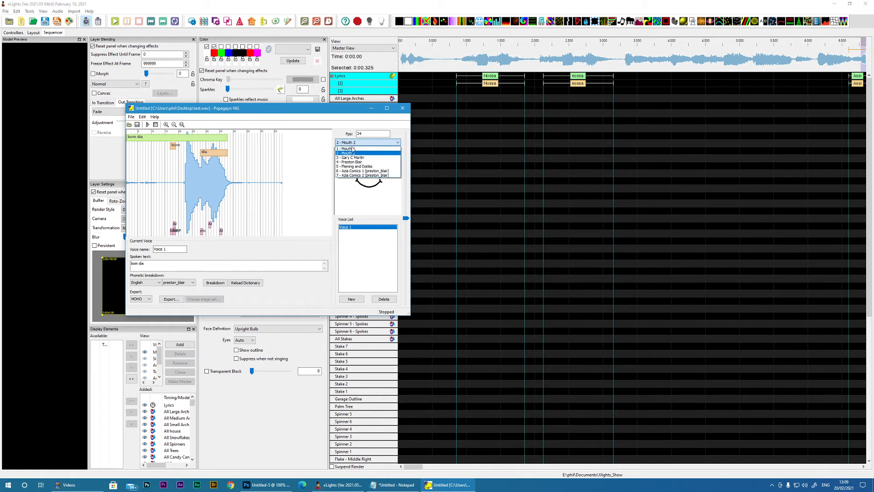
click(352, 162)
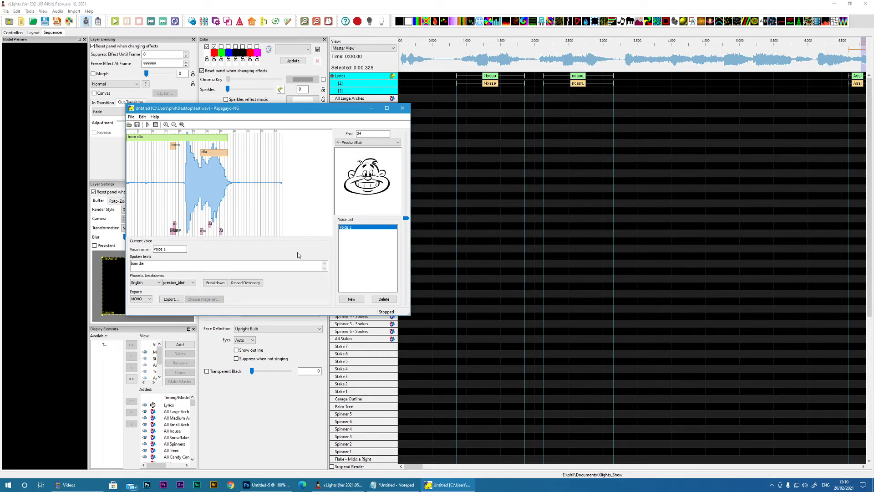
Step: Replace the spoken text with nossa, try an English phonetic breakdown, and cancel the manual word breakdown
drag(156, 264, 122, 260)
text(nossa)
click(221, 283)
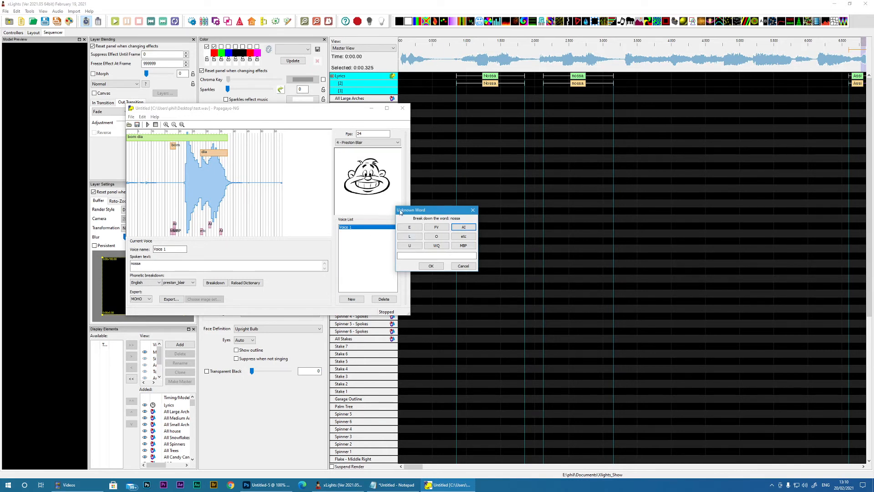
click(463, 266)
Step: Set the phonetic breakdown language to portuguese and break down nossa into phonemes
click(149, 286)
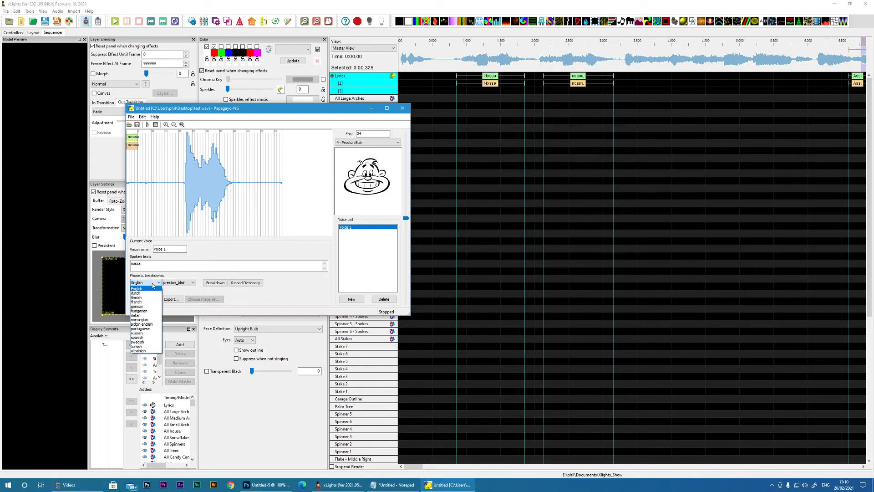
click(141, 330)
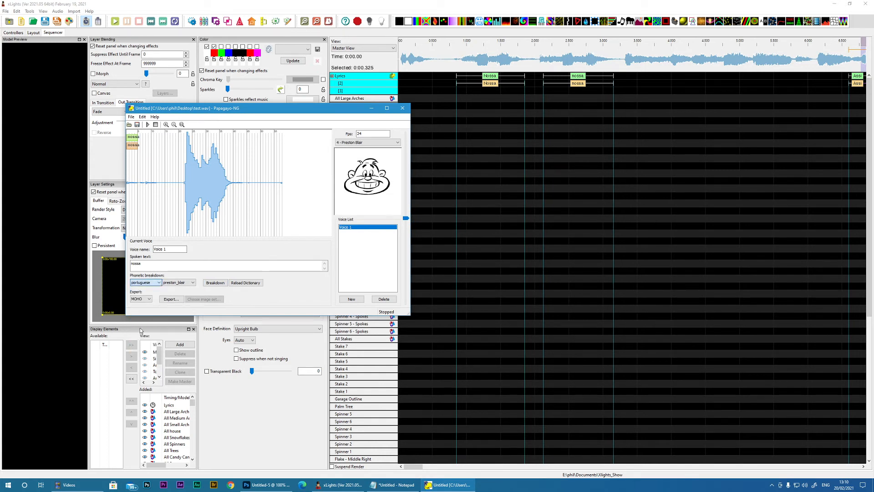
click(215, 283)
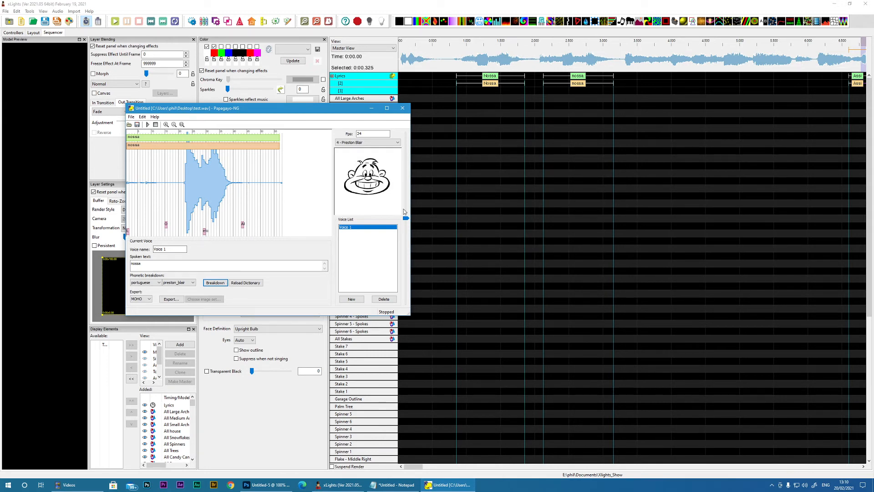
Step: Switch to xLights and paste four AI phoneme marks in a row on the phoneme layer, starting under the first Nossa
drag(313, 112, 0, 114)
click(443, 468)
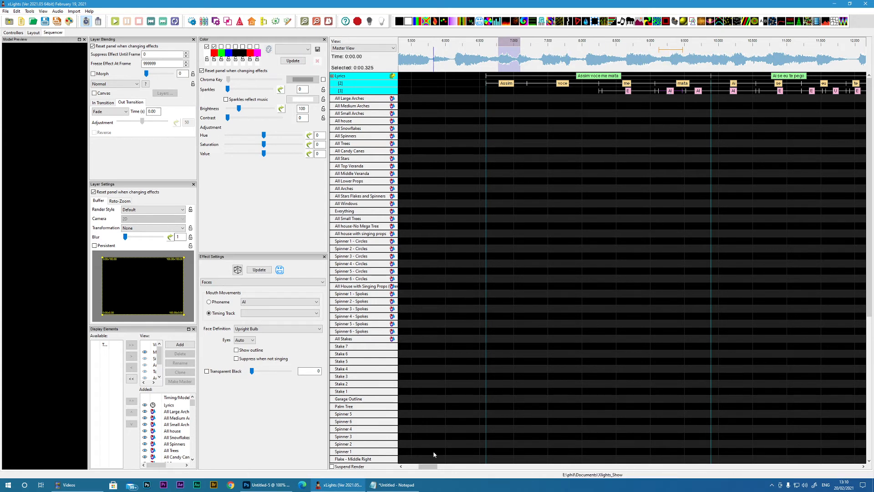
click(410, 467)
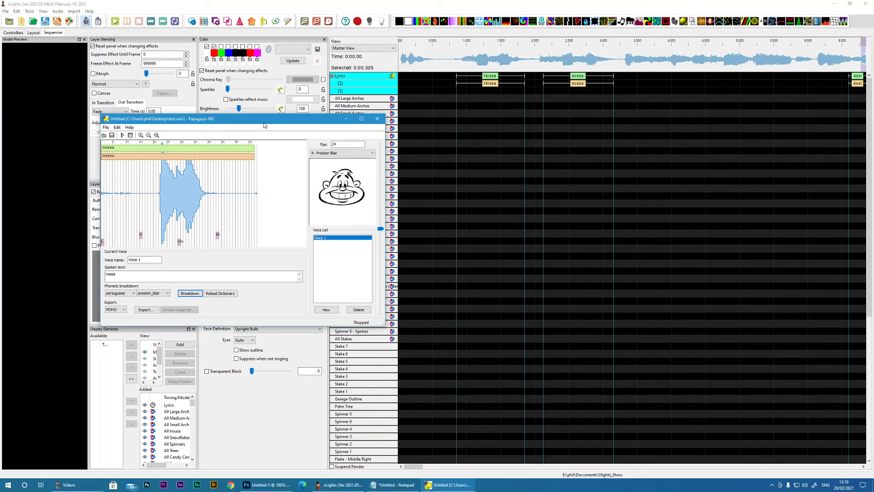
drag(264, 125, 2, 124)
click(462, 100)
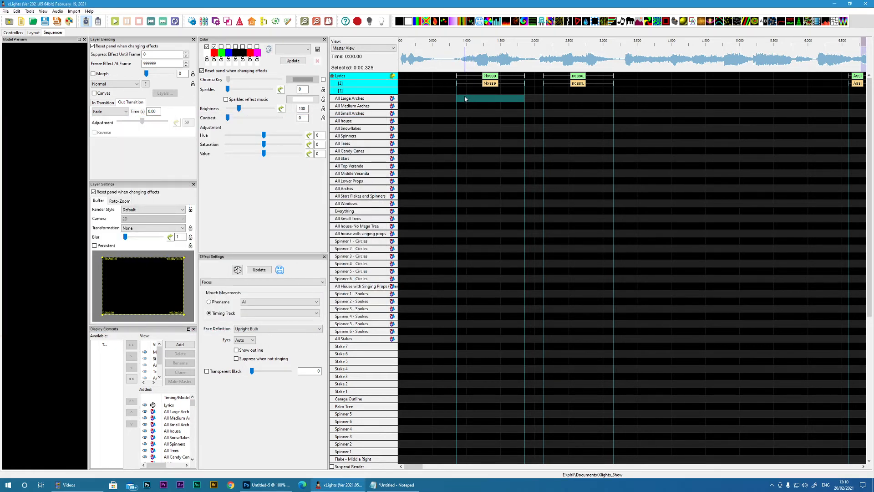
click(463, 89)
key(ctrl+v)
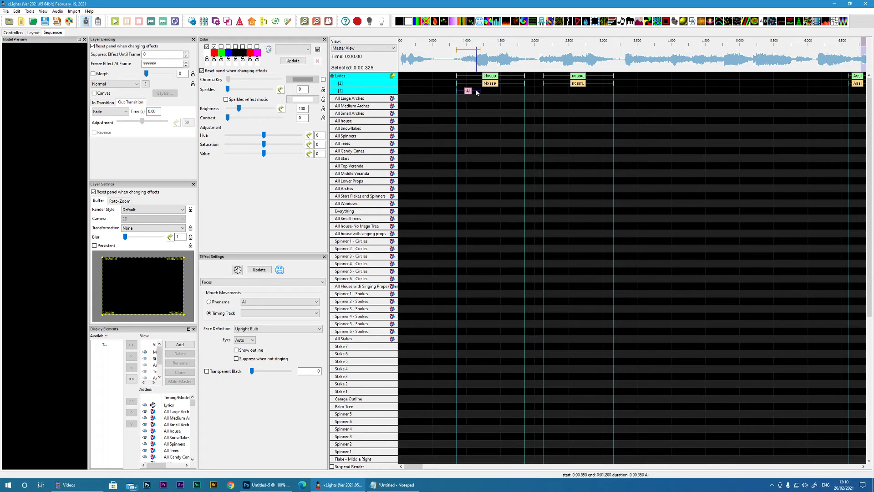
click(485, 91)
key(ctrl+v)
click(508, 91)
key(ctrl+v)
click(533, 91)
key(ctrl+v)
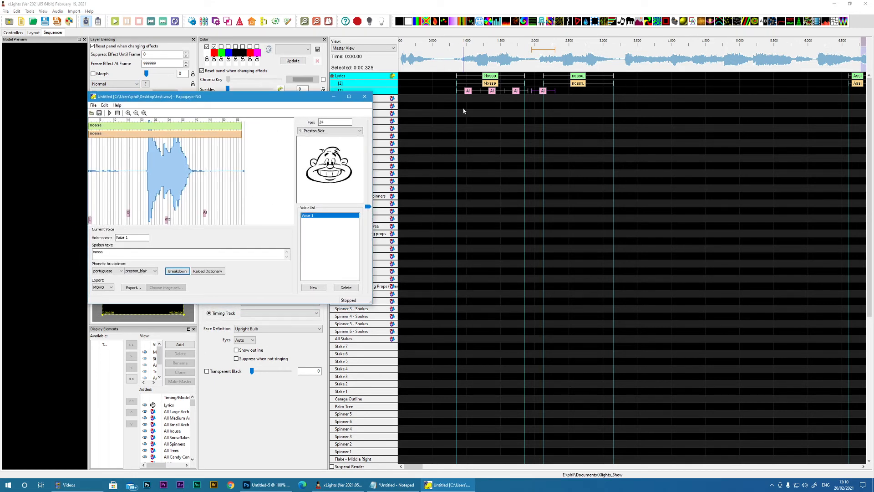
Step: Label the four pasted phoneme marks L, O, etc and AI in order
double_click(468, 91)
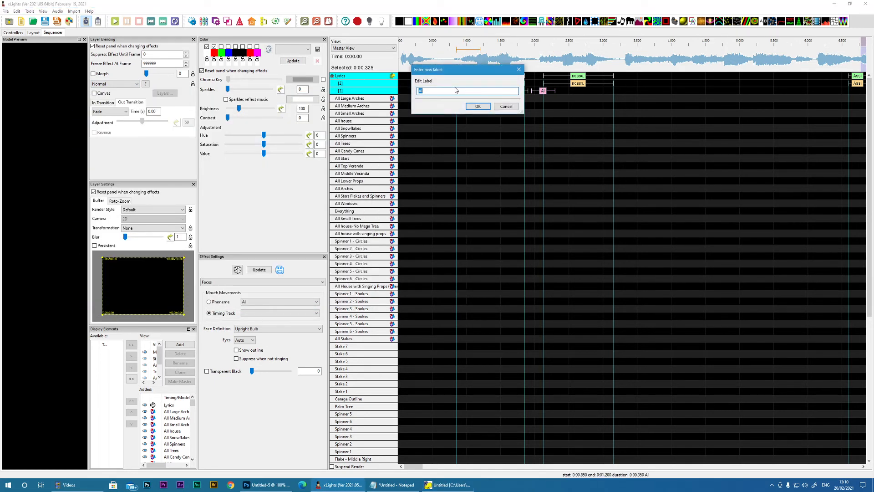
text(L)
click(477, 106)
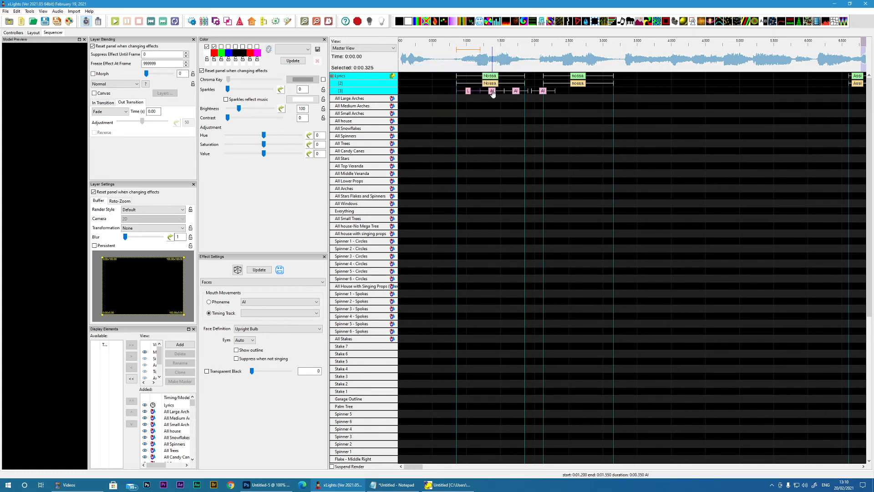
double_click(492, 91)
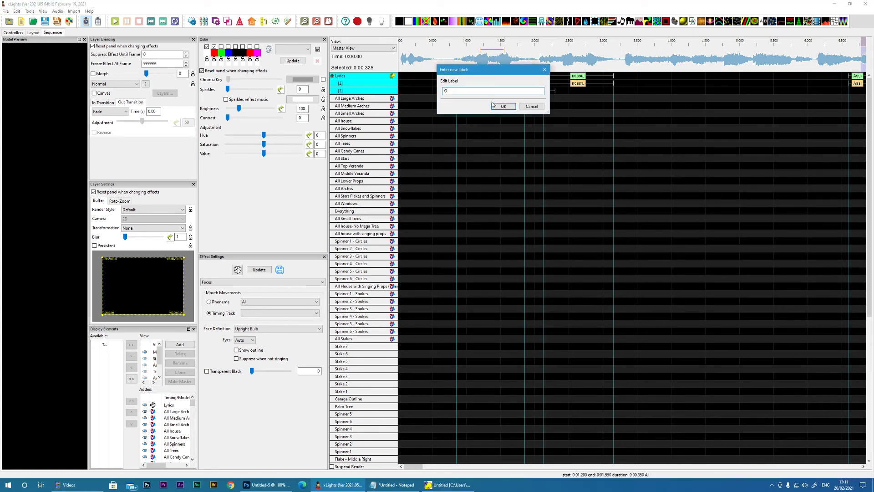
text(O)
click(493, 106)
click(516, 92)
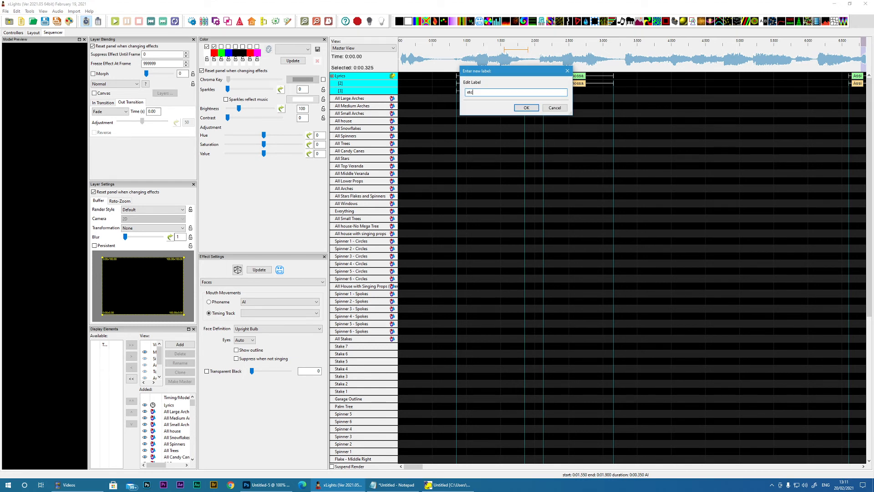
click(527, 108)
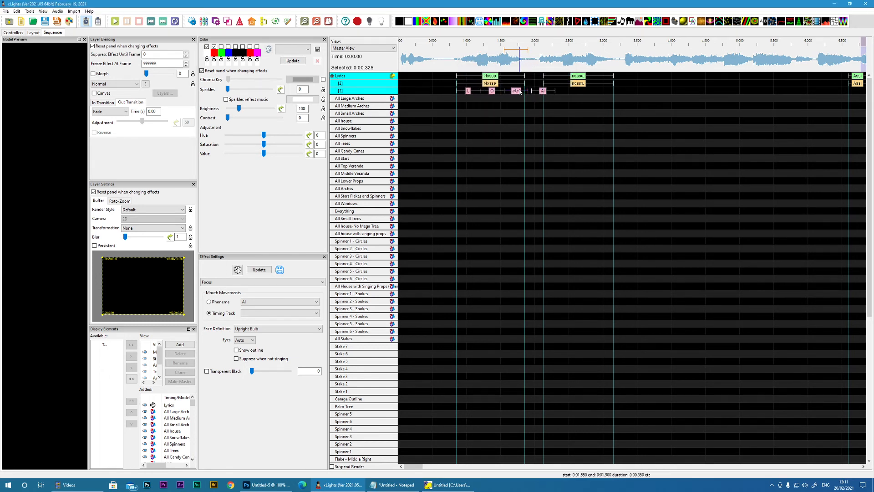
click(543, 91)
double_click(543, 91)
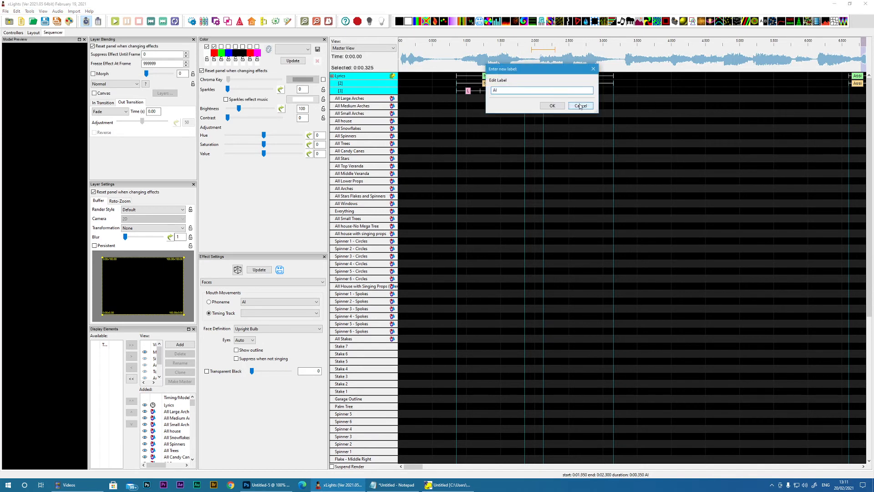
click(552, 105)
Step: Fit the four phoneme marks inside the first Nossa, with O from 1.1 to 1.375 s and AI ending at about 1.85 s
drag(480, 91, 461, 91)
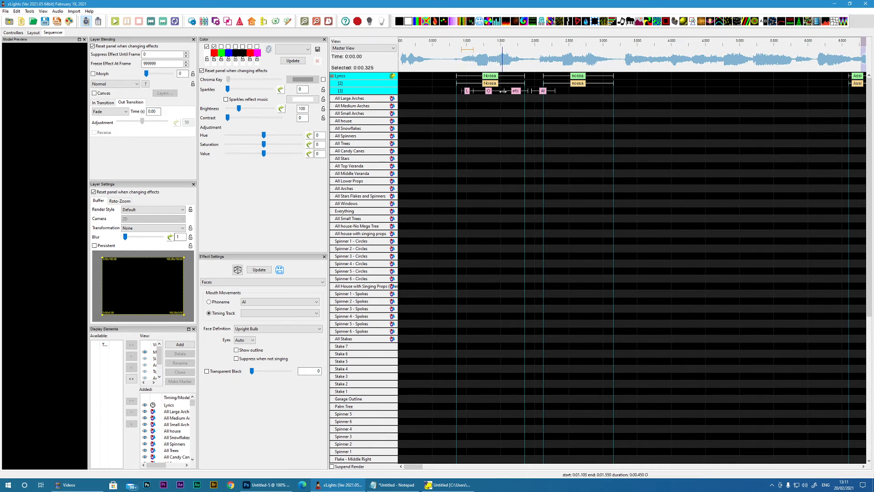
drag(504, 91, 460, 61)
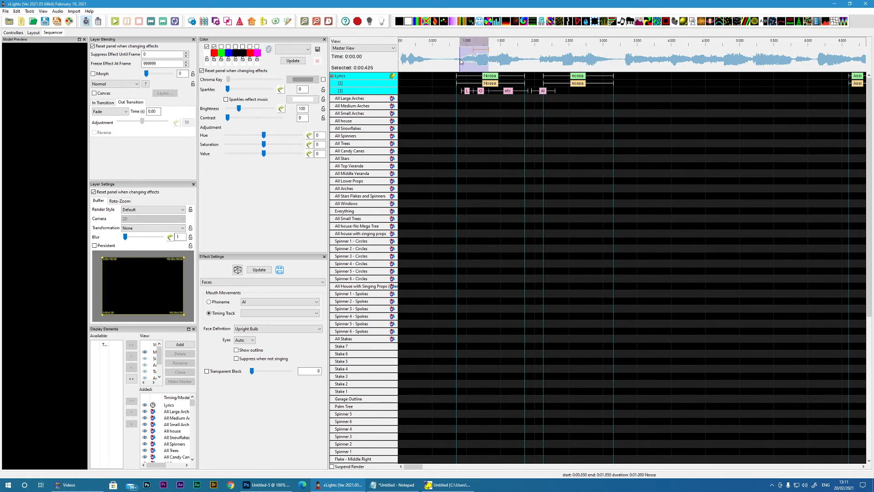
click(490, 91)
drag(528, 91, 493, 91)
click(544, 91)
drag(548, 93, 525, 92)
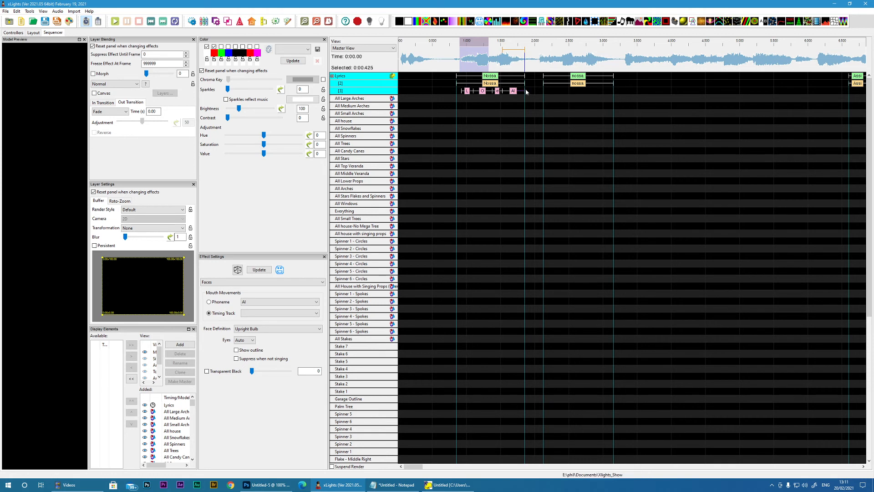
Step: Play the first Nossa from 0.875 s and move the start of its L mark to about 0.9 s
click(458, 65)
key(space)
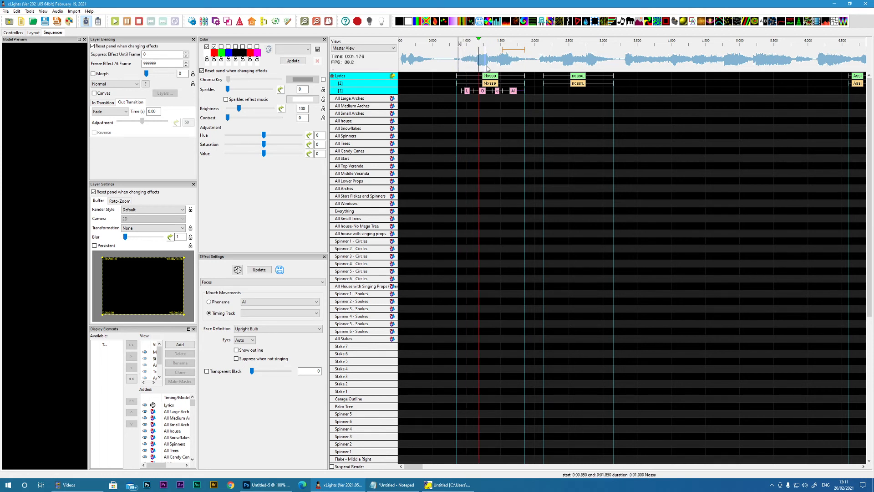
key(space)
click(486, 91)
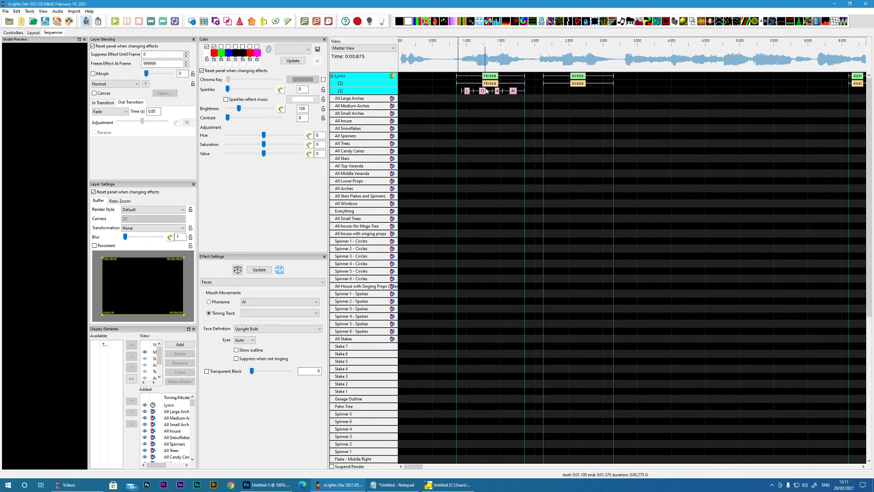
click(461, 90)
drag(461, 90, 459, 90)
Step: Deactivate the Lyrics timing track and activate it again
click(332, 76)
click(453, 91)
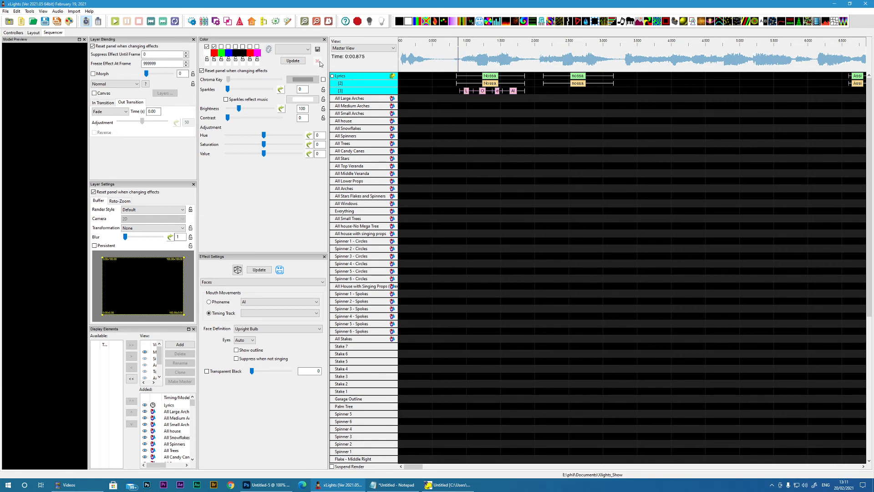
click(332, 76)
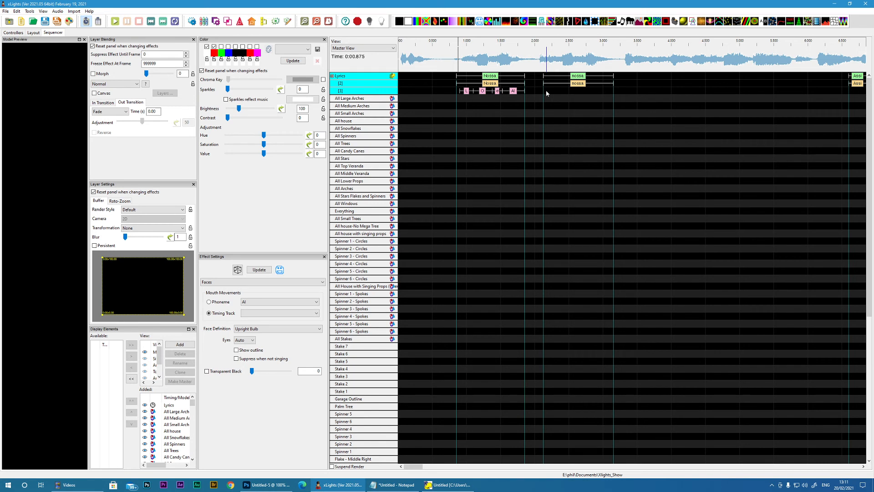
Step: Paste the copied L, O, etc and AI phoneme marks under the second nossa in the Lyrics timing track
key(ctrl+v)
click(546, 92)
Step: Add a Faces effect to the Singing Bulb - Left row from 0 s and extend its end to 3.625 s
scroll(394, 279, down, 4)
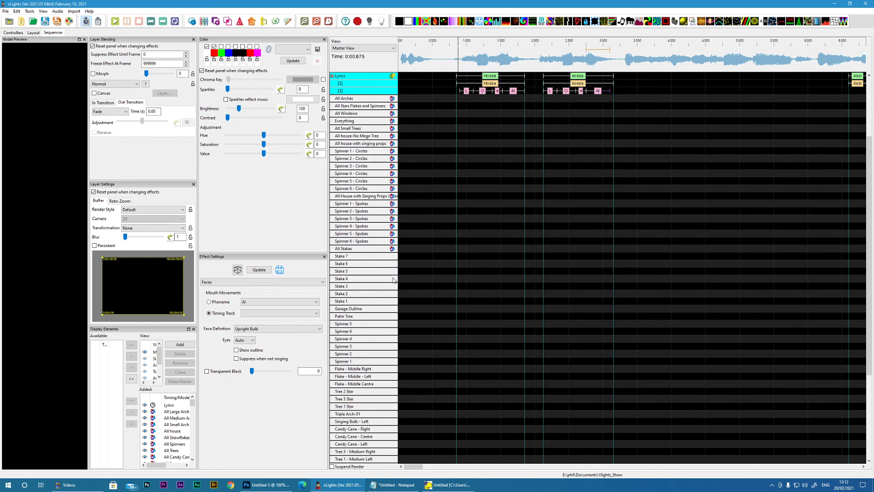
scroll(394, 281, down, 3)
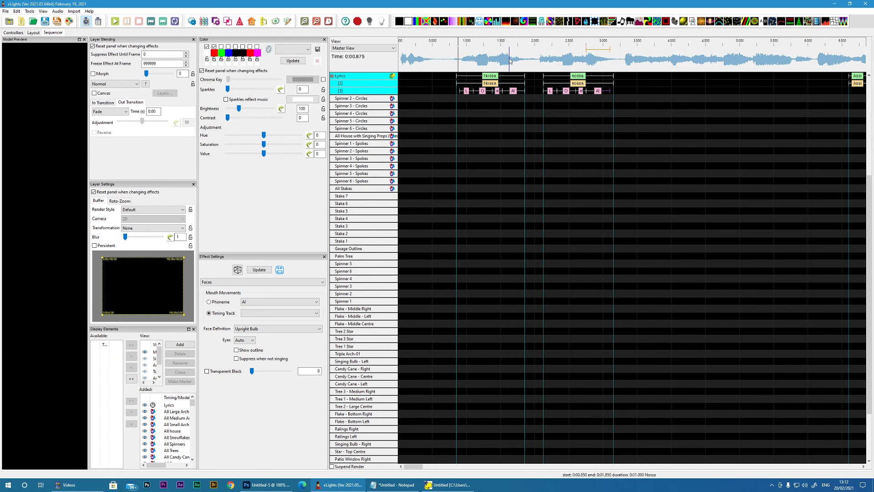
drag(478, 21, 405, 363)
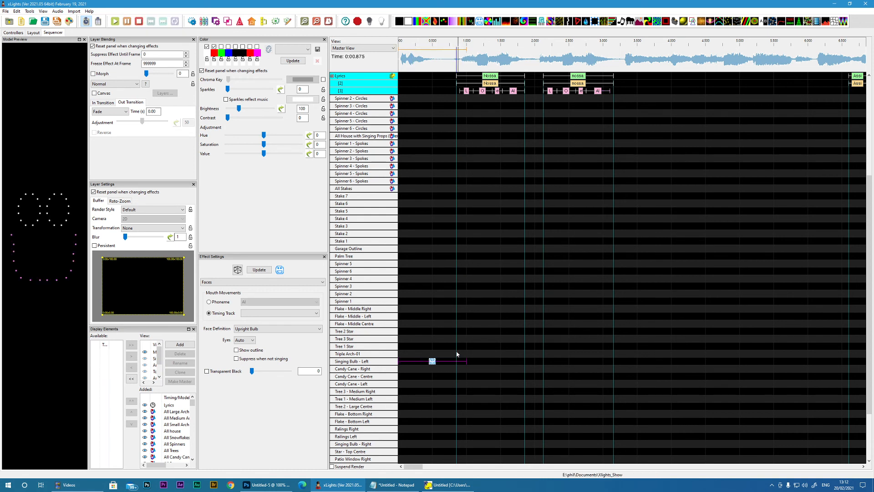
drag(464, 362, 646, 361)
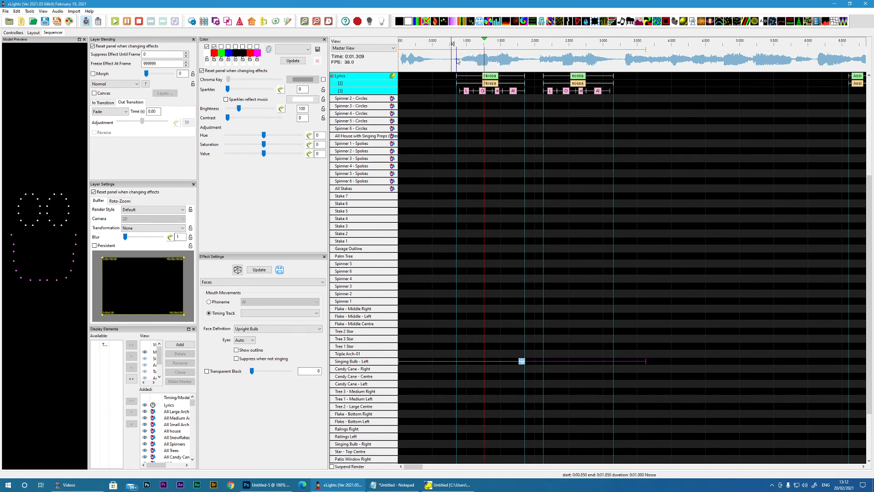
Step: Stop playback and set the timing track of the Singing Bulb - Left Faces effect to Lyrics
key(space)
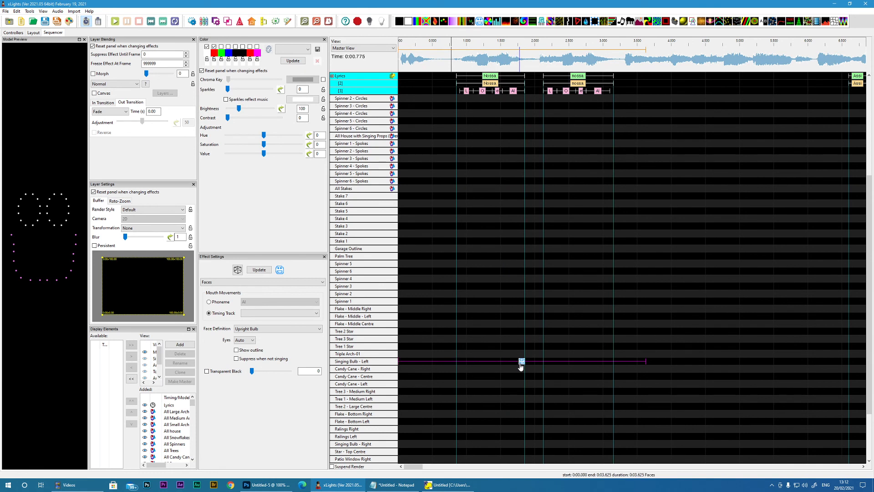
click(259, 313)
click(261, 320)
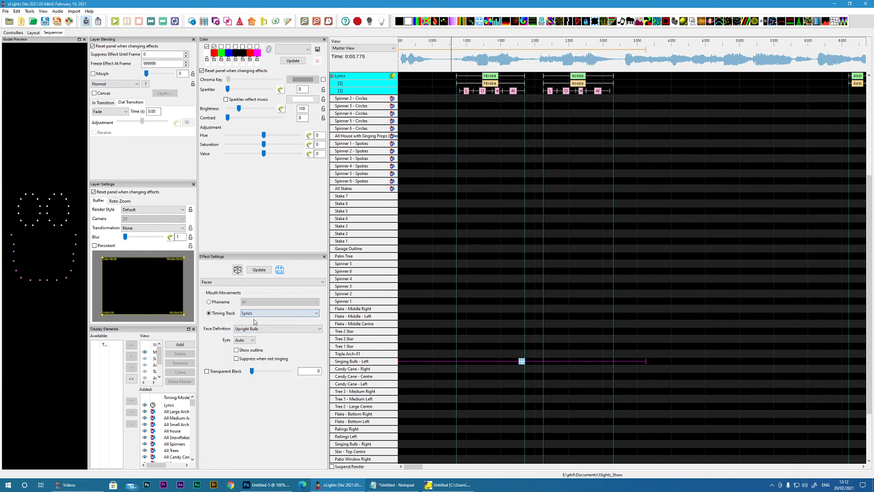
Step: Play the sequence from 0.3 s and again from 0.675 s to check the singing bulb's mouth movements on both Nossa words
click(419, 58)
key(space)
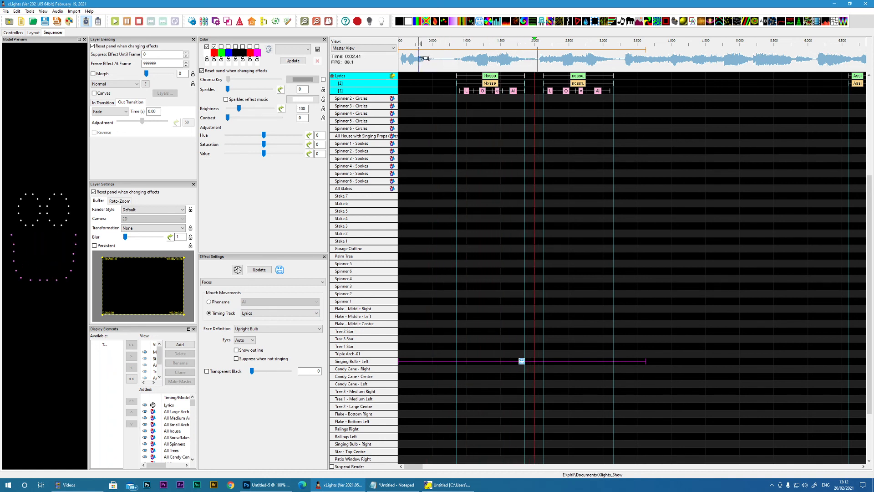
click(444, 59)
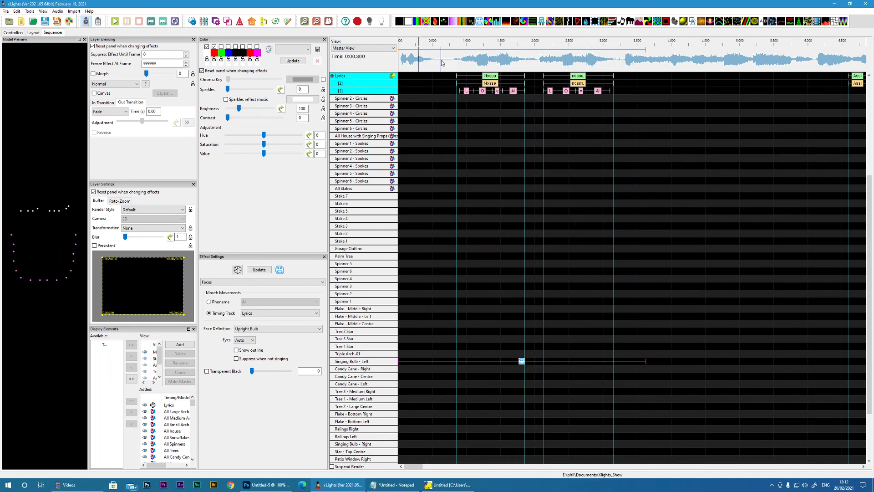
key(space)
click(15, 12)
mouse_move(30, 13)
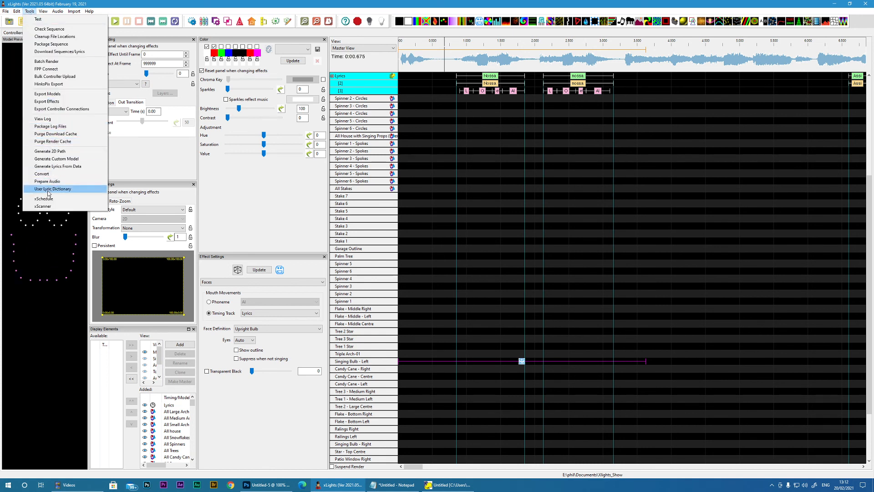
click(482, 200)
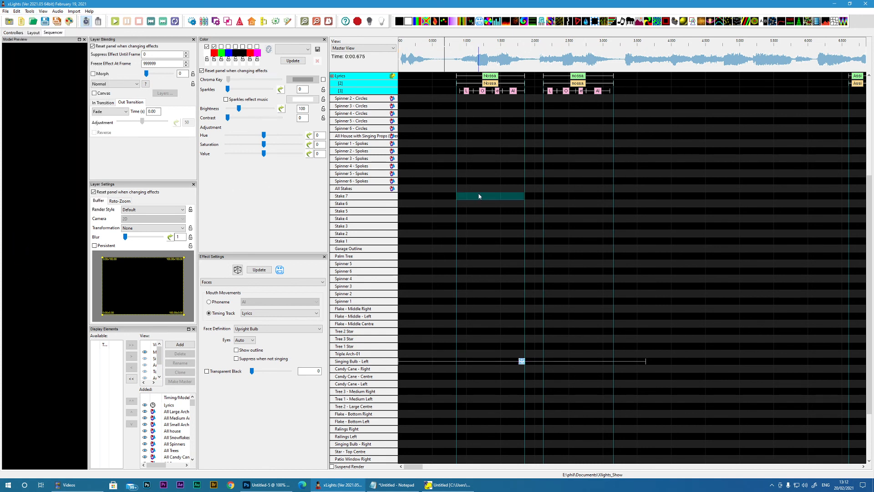